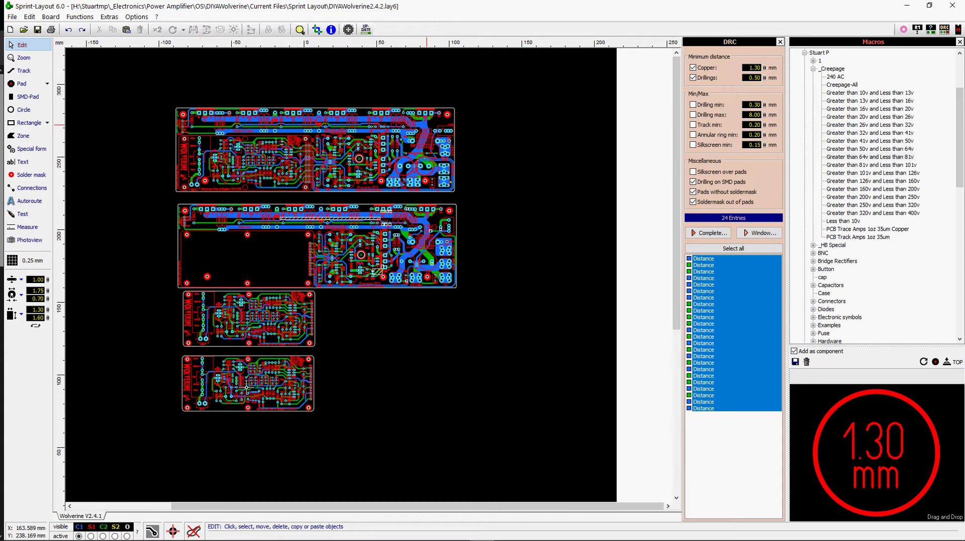
Step: Measure the distance between the upper-left and upper-middle mounting holes of the empty input-board area on the second board
scroll(233, 299, "up", 3)
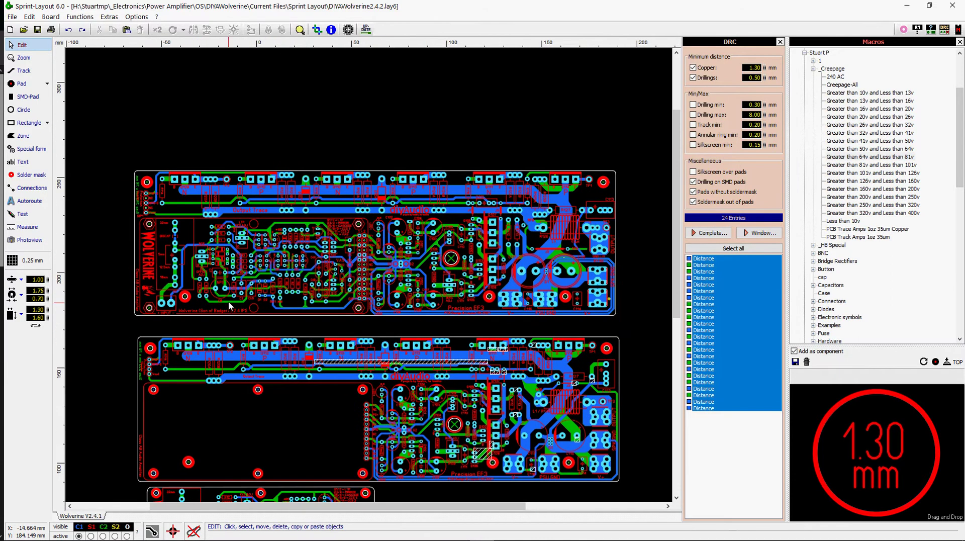
middle_click_drag(229, 303, 240, 265)
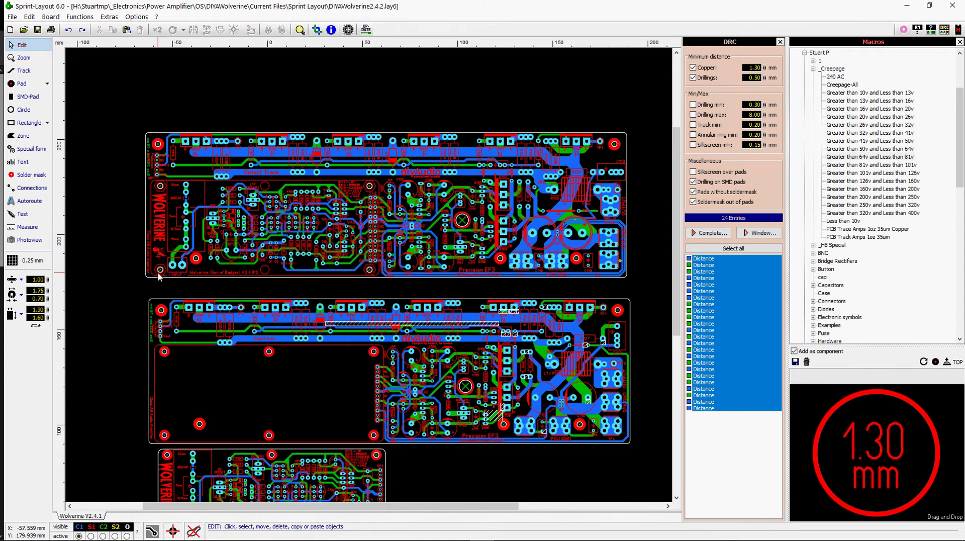
scroll(167, 292, "down", 2)
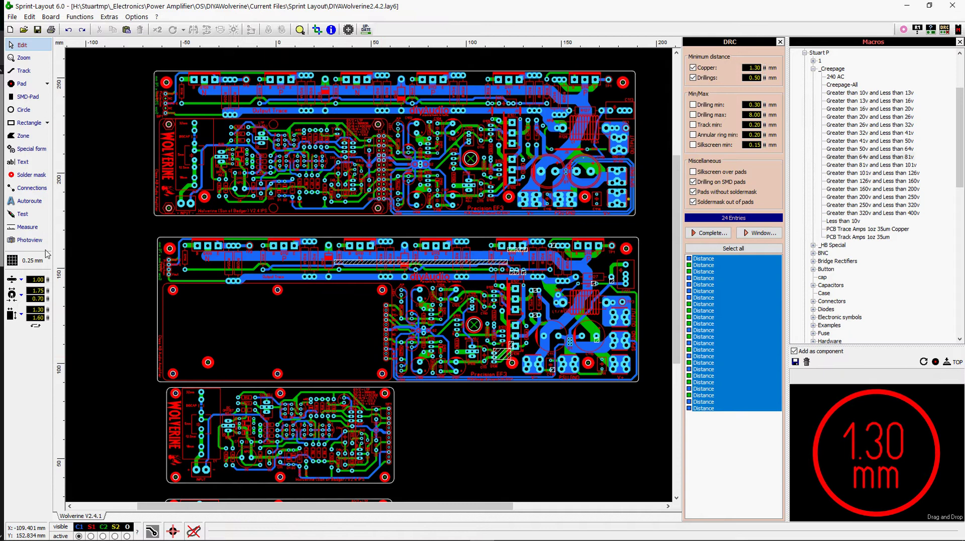
left_click(23, 228)
scroll(350, 287, "up", 3)
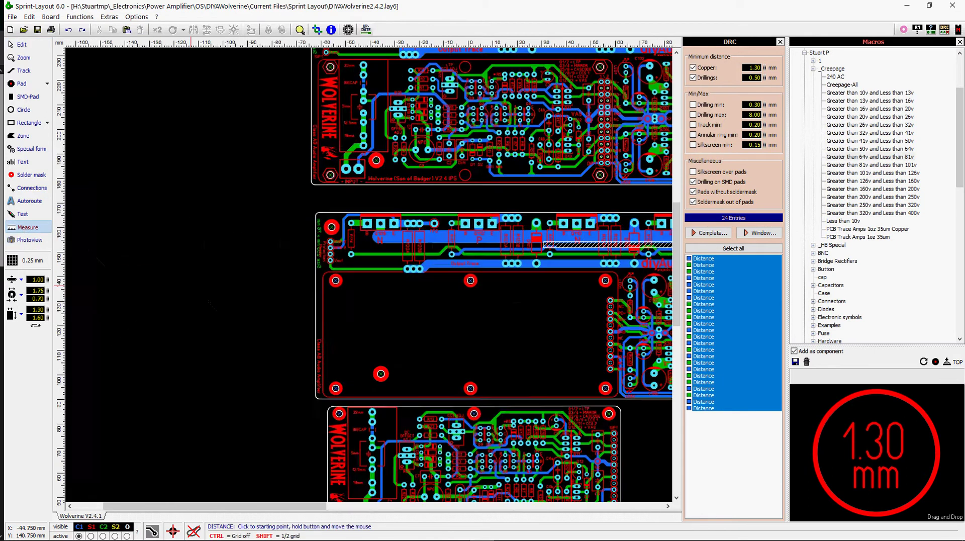
middle_click_drag(350, 284, 270, 276)
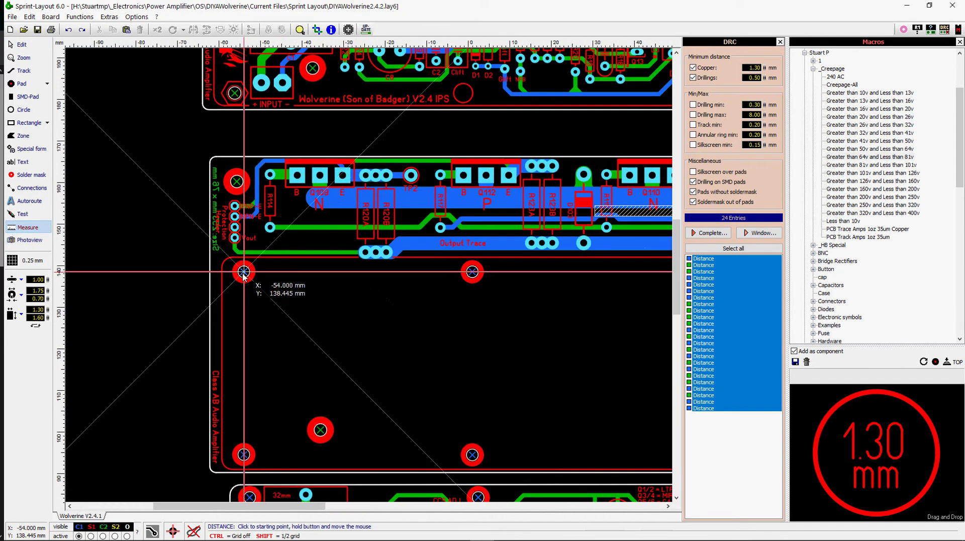
left_click_drag(244, 272, 473, 272)
middle_click_drag(490, 282, 398, 258)
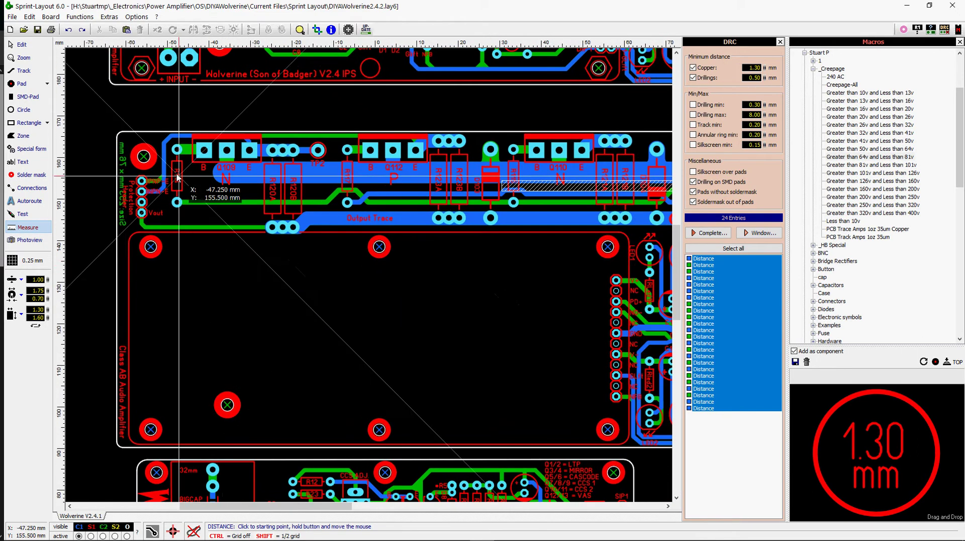
Step: Measure the offsets from the second board's upper-left corner hole to the lone inner hole and to the empty area's upper-left mounting hole
left_click_drag(144, 158, 227, 405)
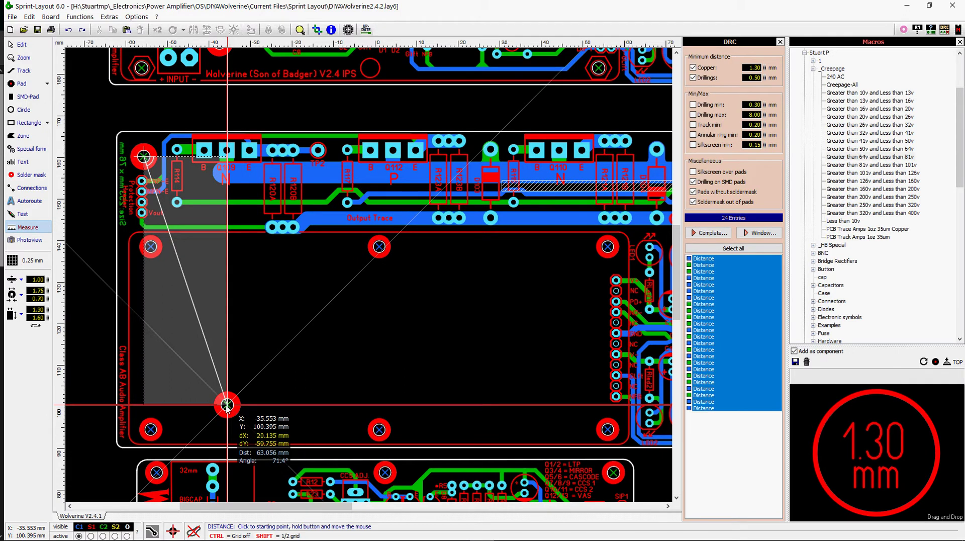
left_click_drag(227, 406, 151, 247)
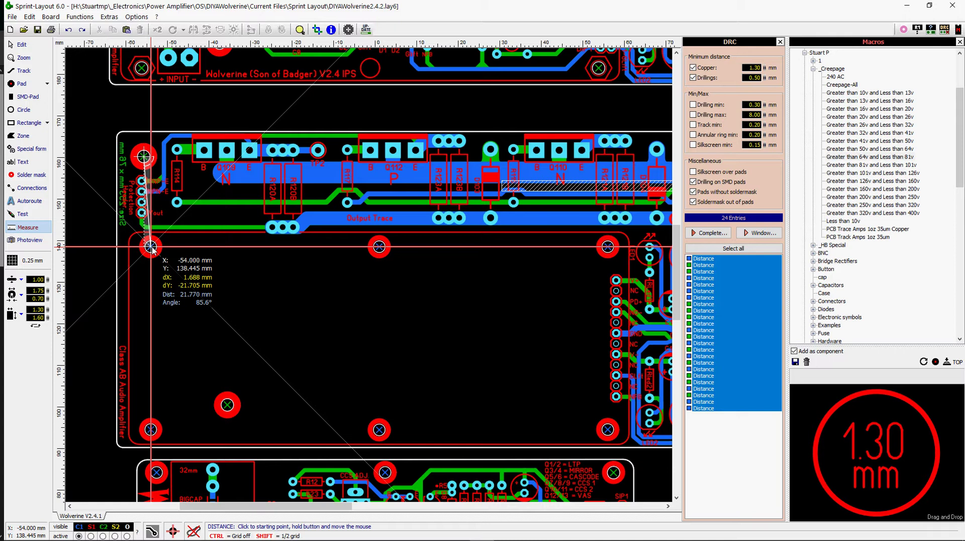
left_click_drag(151, 247, 151, 247)
Step: Inspect up close how the ring and hole line up at the empty area's upper-right mounting hole
scroll(587, 285, "up", 2)
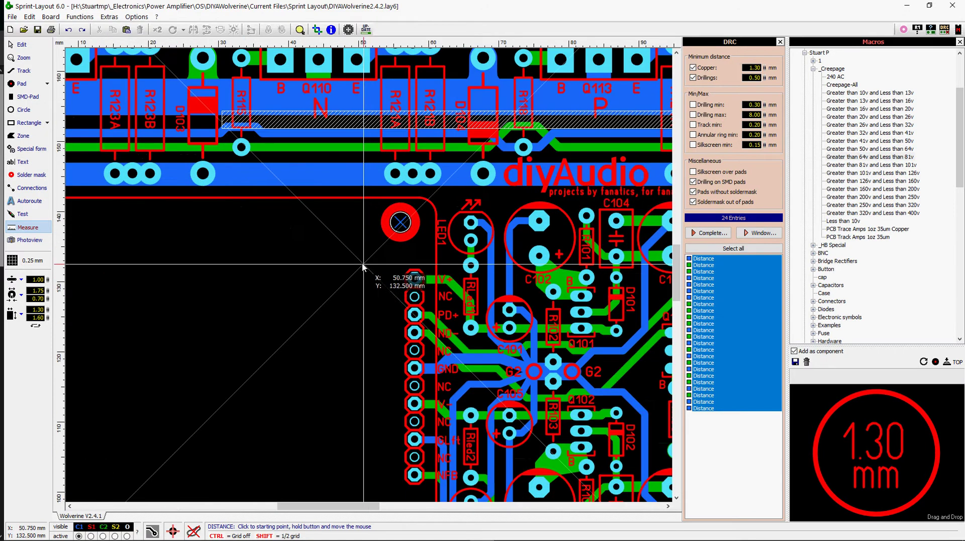
right_click(382, 247)
scroll(386, 247, "up", 3)
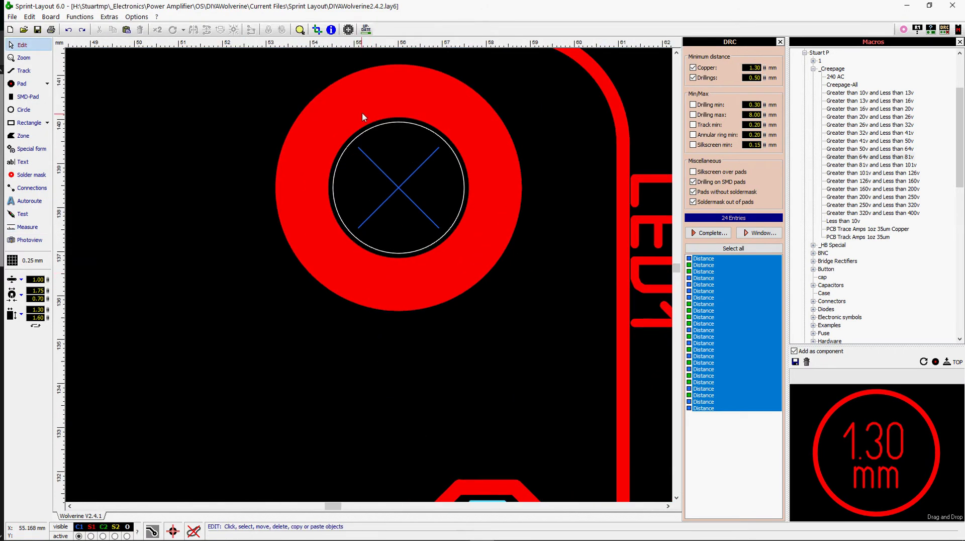
left_click(383, 119)
left_click(272, 176)
scroll(370, 276, "down", 10)
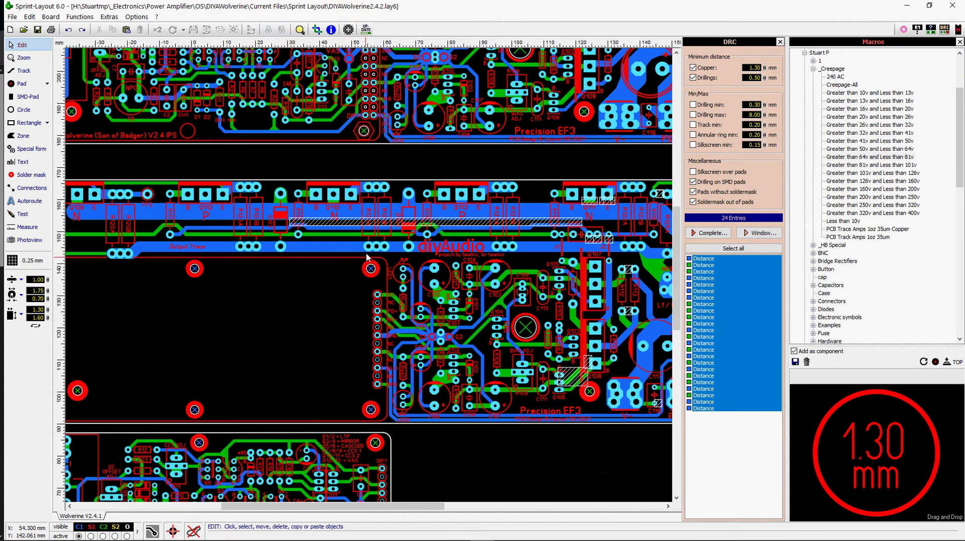
Step: Split the group of the Wolverine board directly below the second board
scroll(372, 244, "down", 1)
middle_click_drag(363, 330, 373, 236)
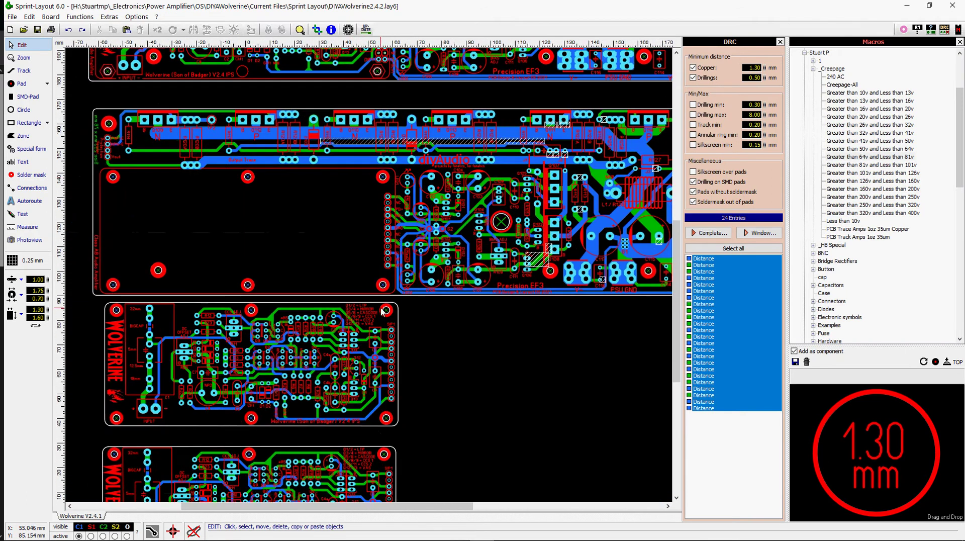
scroll(384, 320, "up", 4)
scroll(374, 271, "up", 6)
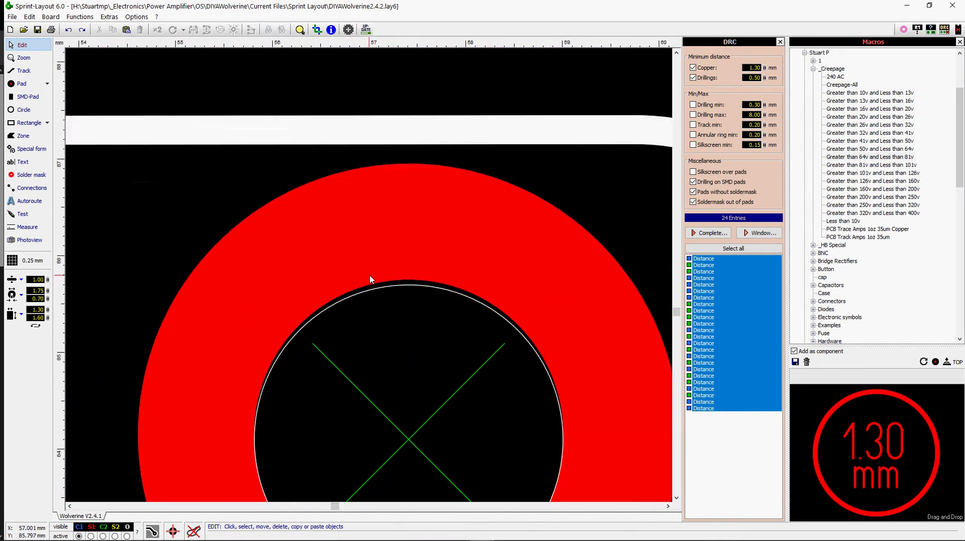
left_click(381, 295)
scroll(381, 295, "down", 5)
right_click(374, 296)
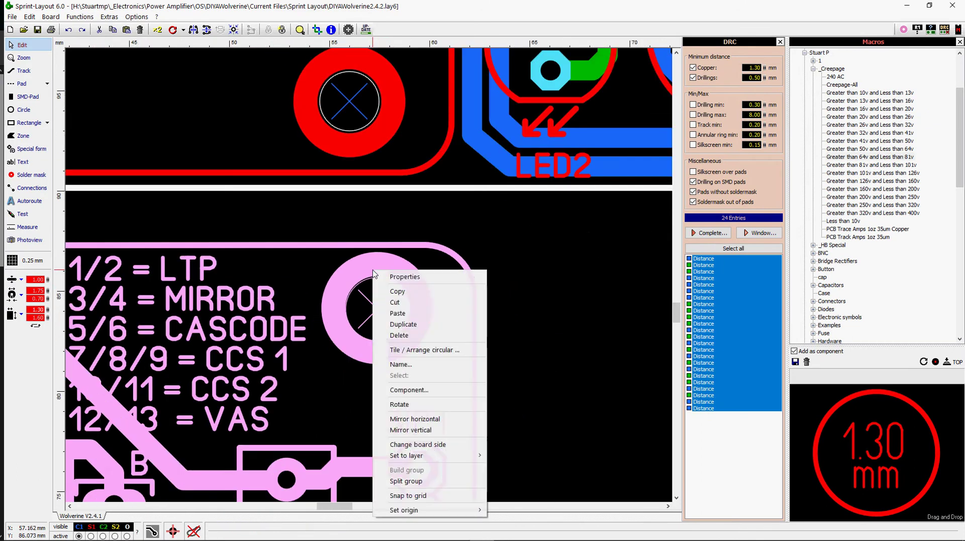
left_click(399, 482)
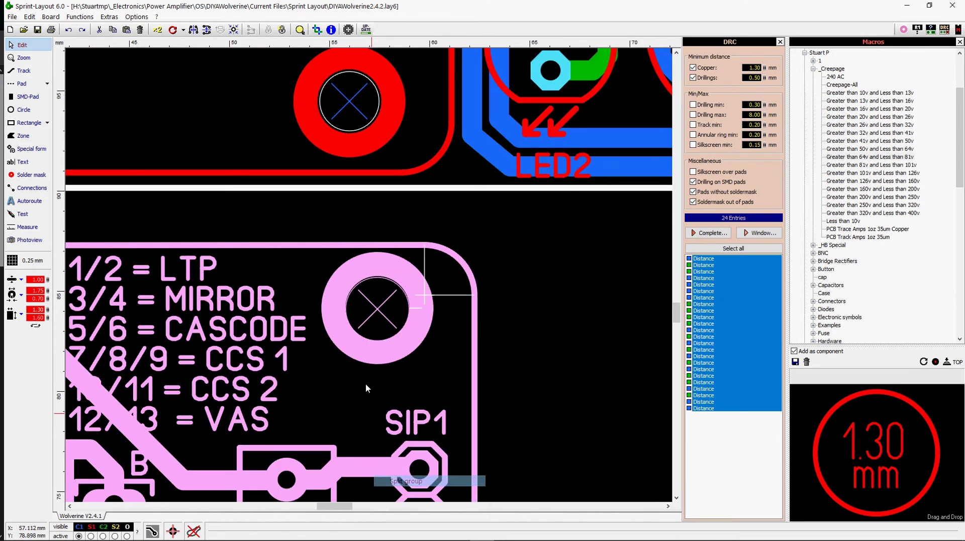
Step: Snap the ring of the Wolverine board's upper-right mounting hole onto the hole's centre using automatic capture
left_click(366, 384)
scroll(365, 268, "up", 4)
left_click(366, 269)
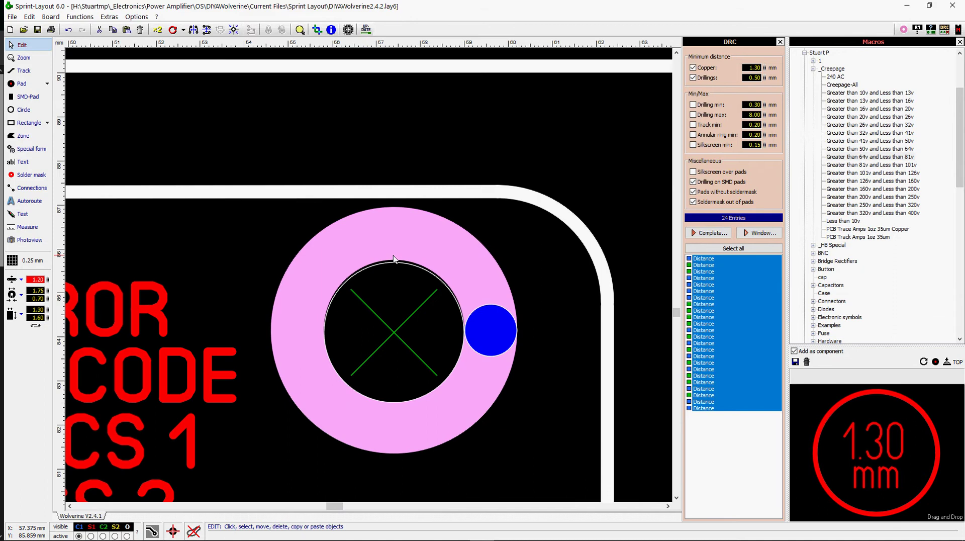
left_click(173, 532)
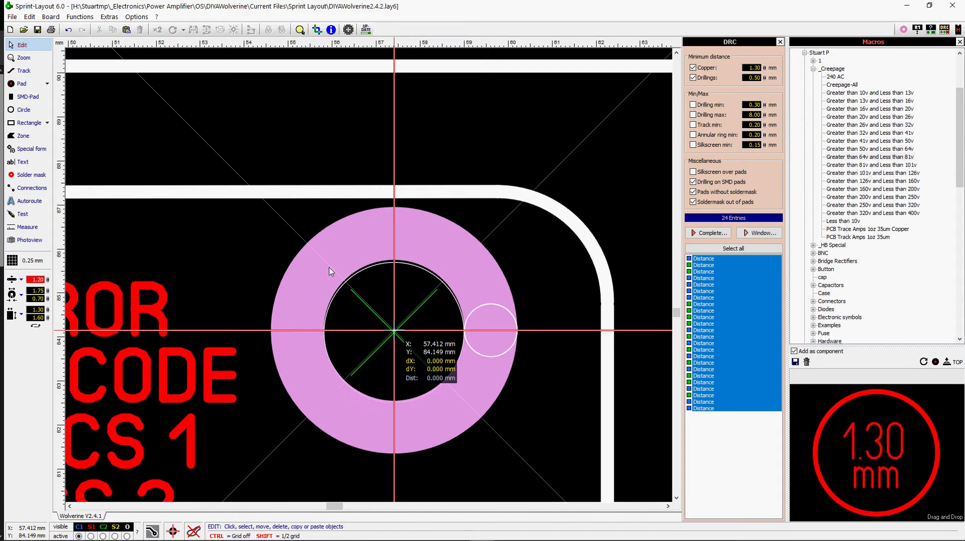
mouse_move(329, 268)
left_mouse_down()
mouse_move(391, 213)
mouse_move(330, 246)
mouse_move(340, 275)
left_mouse_up()
left_click(269, 279)
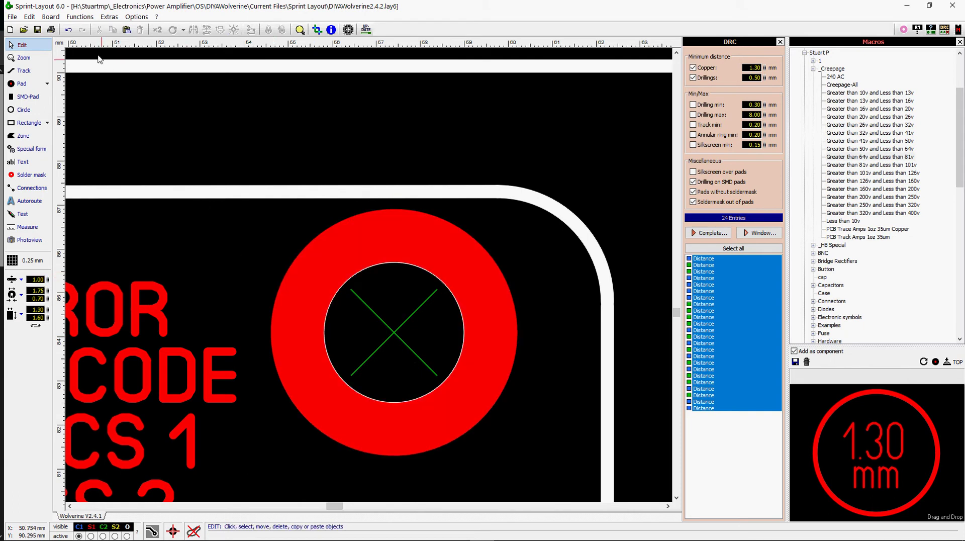
Step: Undo the mounting-hole ring move and the splitting of the Wolverine board's group
left_click(69, 29)
scroll(352, 302, "down", 3)
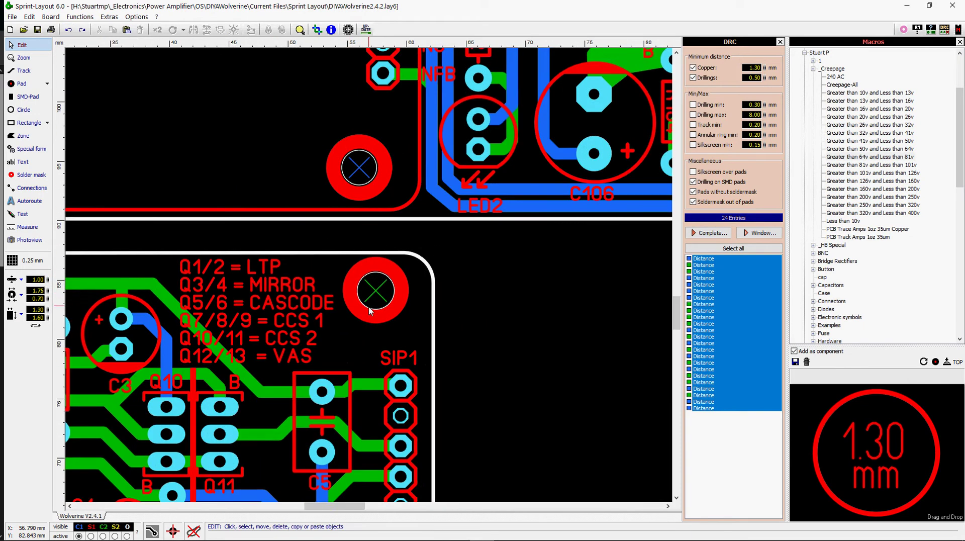
scroll(370, 310, "down", 4)
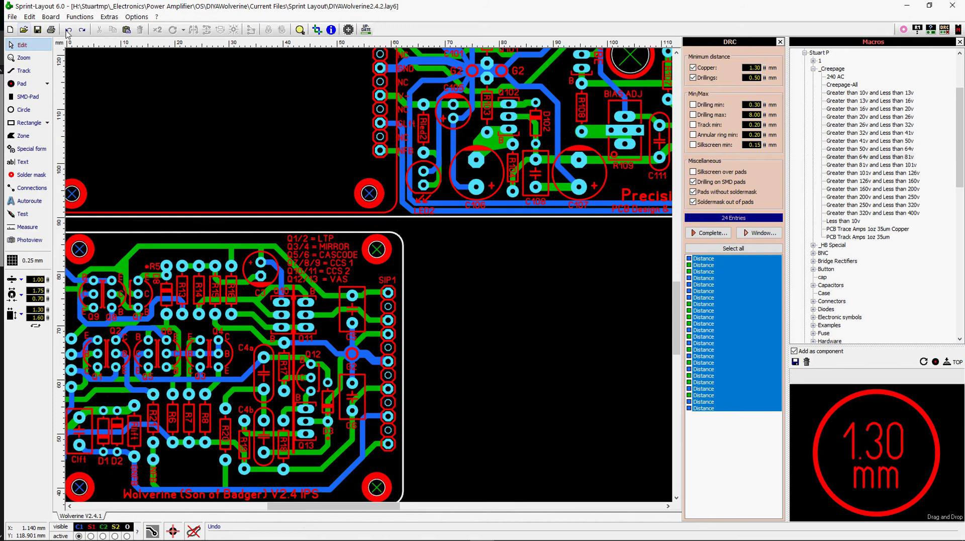
Step: Move the grouped Wolverine board onto the second board's empty area, lining up its SIP1 pads with the matching connector pads
left_click_drag(375, 250, 369, 130)
scroll(373, 250, "down", 4)
scroll(377, 157, "up", 4)
scroll(371, 278, "up", 4)
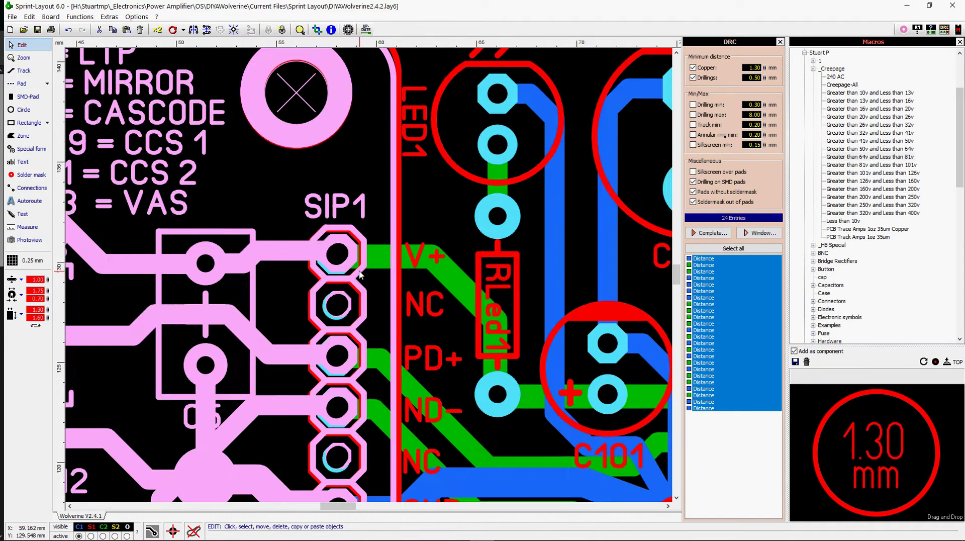
left_click_drag(322, 275, 316, 280)
middle_click_drag(302, 373, 344, 123)
scroll(370, 275, "down", 4)
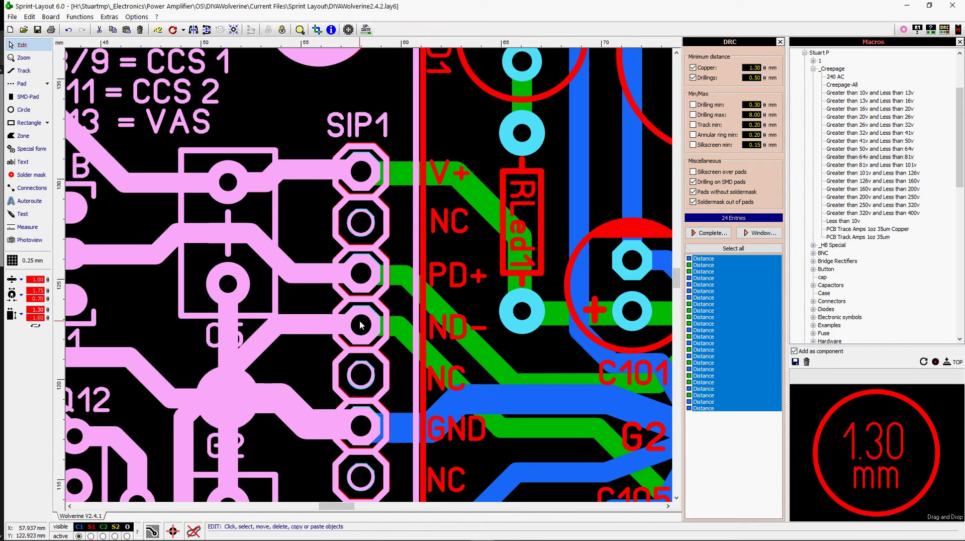
scroll(361, 320, "down", 4)
Step: Move the grouped Wolverine board back to the free space just below the second board and deselect it
left_click_drag(372, 274, 436, 511)
middle_click_drag(437, 498, 352, 260)
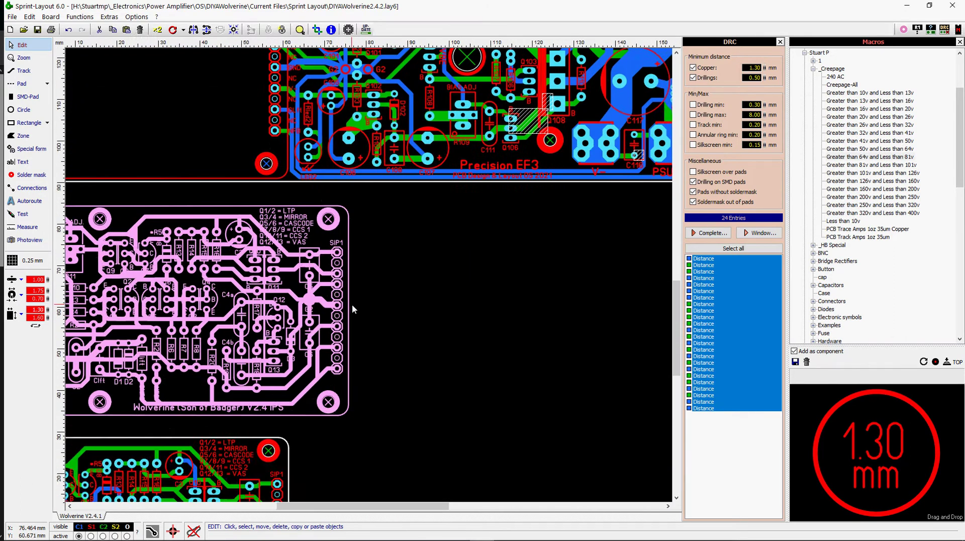
scroll(352, 304, "up", 3)
left_click(398, 243)
Step: Measure the spacing between successive SIP1 pads on the Wolverine board
left_click(28, 227)
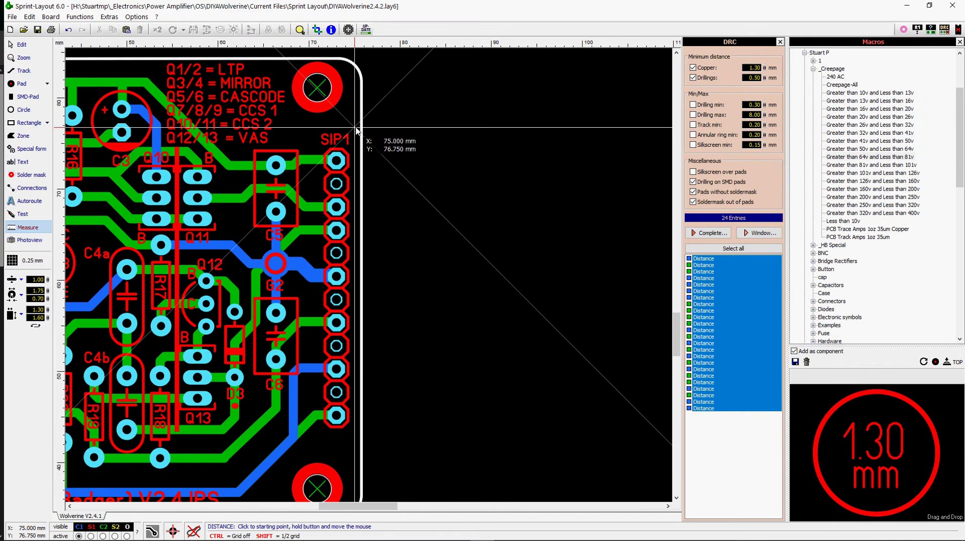
scroll(347, 322, "up", 2)
left_click_drag(331, 322, 329, 402)
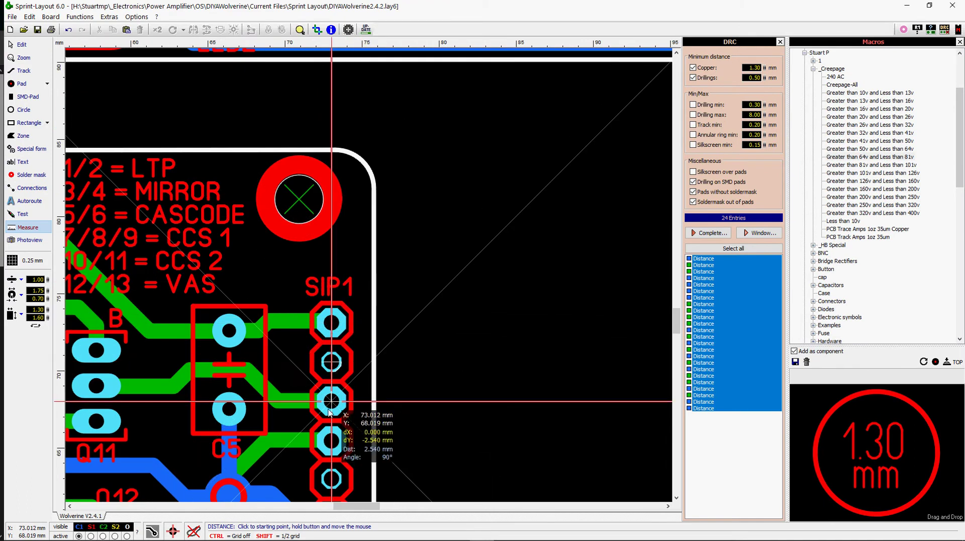
middle_click_drag(329, 403, 346, 172)
left_click_drag(347, 172, 347, 209)
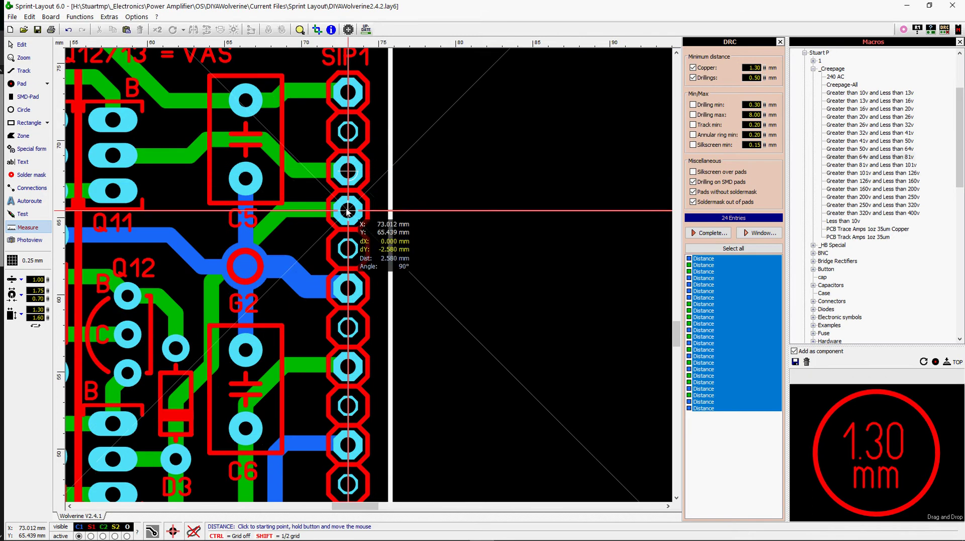
left_click_drag(348, 211, 349, 290)
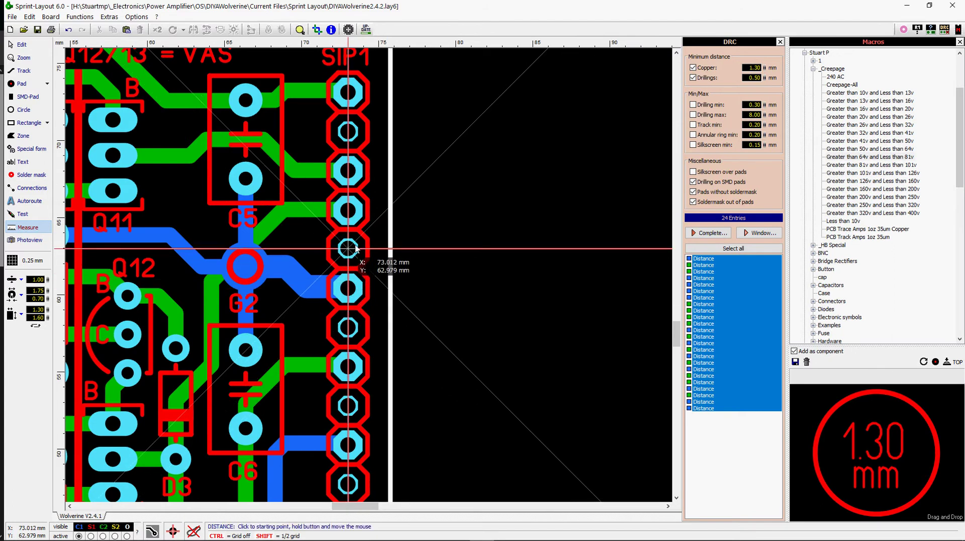
scroll(356, 247, "down", 3)
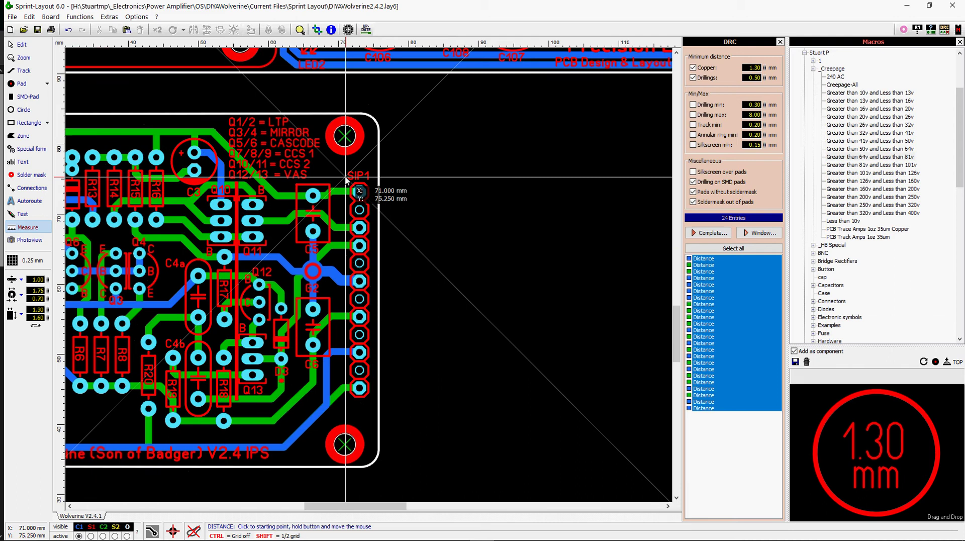
right_click(345, 177)
Step: Draw an L-shaped track about 8 mm across and 3 mm down in the empty space beside the Wolverine board
scroll(354, 148, "up", 2)
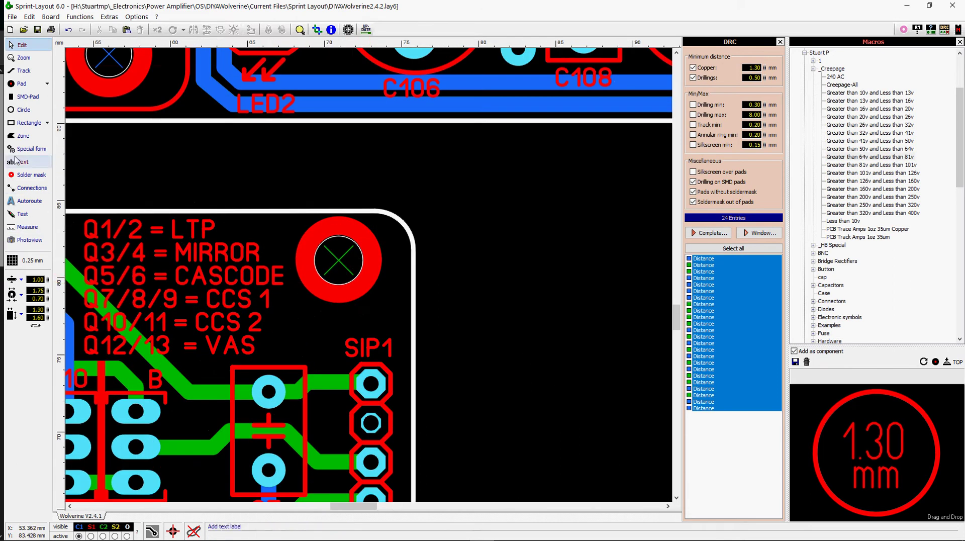
left_click(24, 71)
left_click(525, 280)
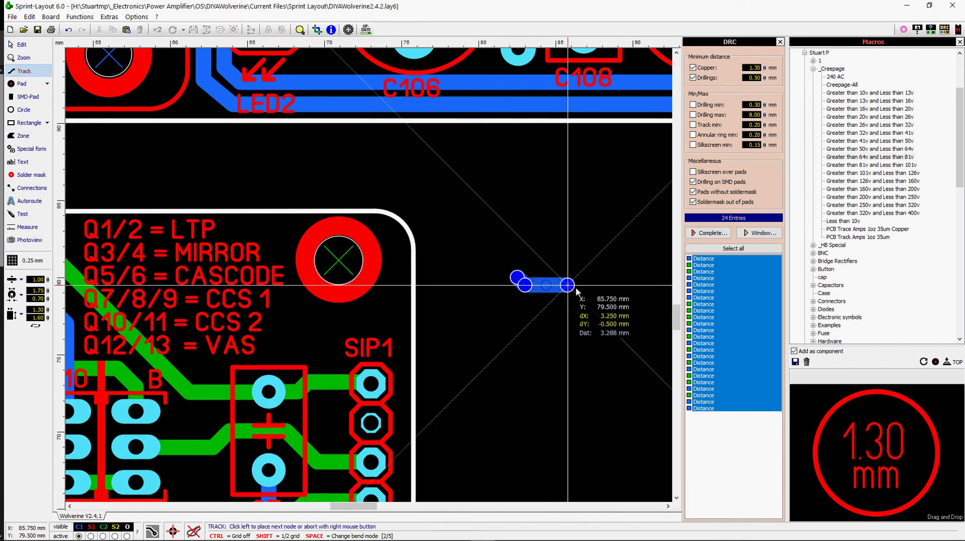
middle_click_drag(577, 292, 425, 280)
key("space")
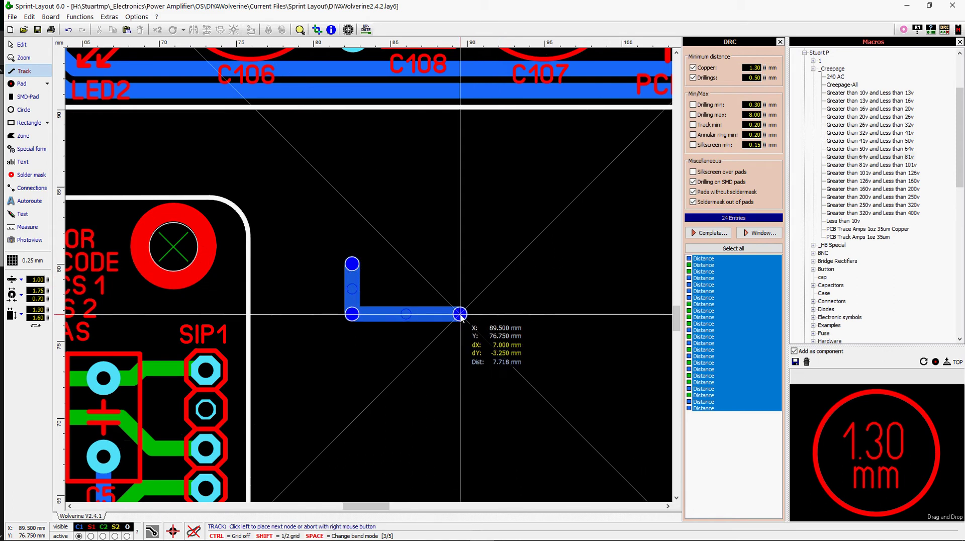
left_click(476, 311)
right_click(473, 310)
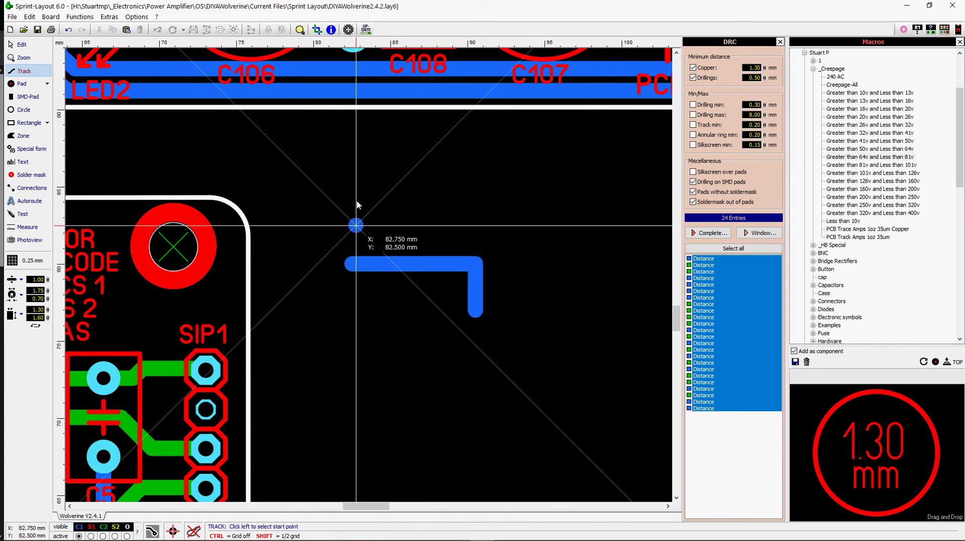
Step: Draw a second L-shaped track about 6 mm across and 3 mm down, just above and right of the first
left_click(437, 206)
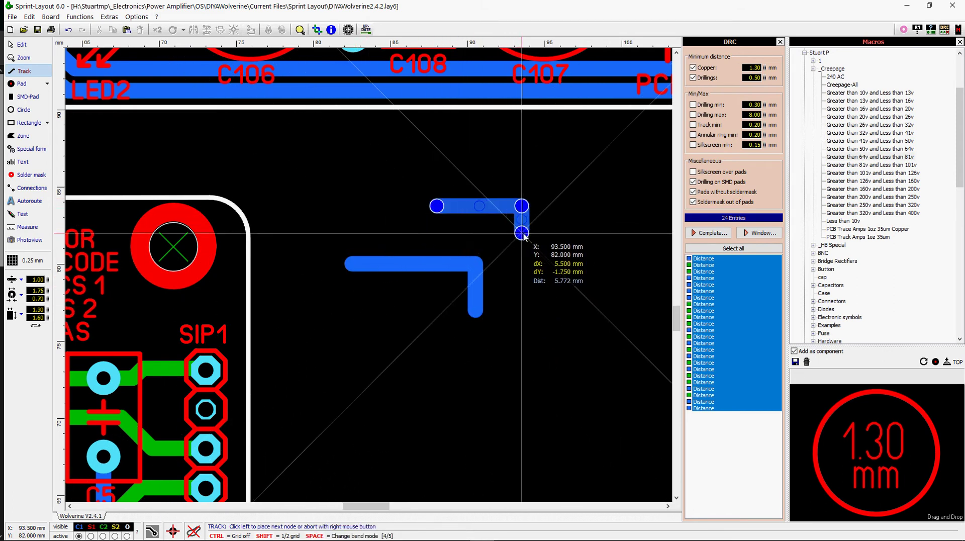
left_click(529, 248)
right_click(530, 249)
right_click(538, 187)
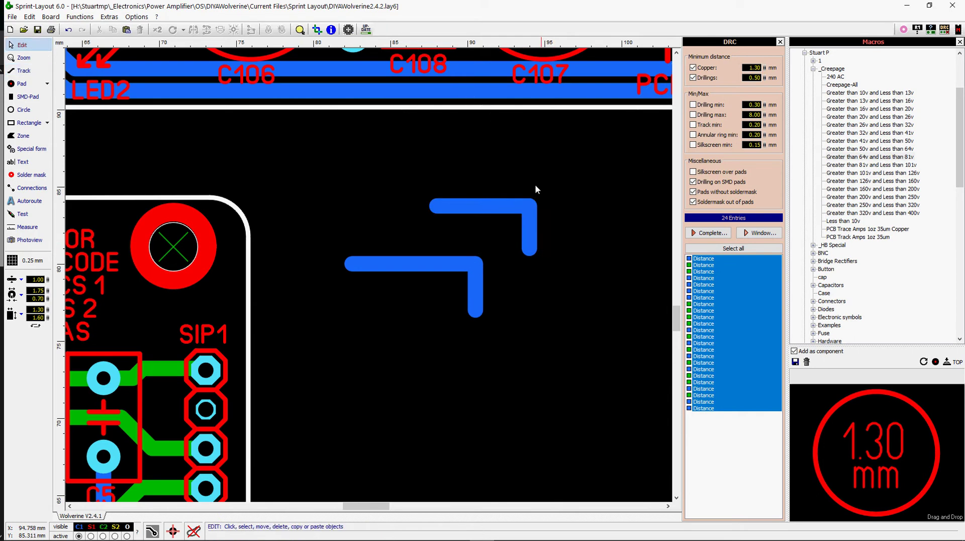
Step: Move the second L-shaped track about 0.25 mm to the right and 0.25 mm down, and deselect it
left_click(437, 210)
left_click(438, 209)
mouse_move(437, 209)
left_mouse_down()
mouse_move(478, 269)
mouse_move(442, 215)
mouse_move(453, 214)
mouse_move(479, 269)
mouse_move(445, 215)
left_mouse_up()
left_click(447, 230)
left_click(443, 229)
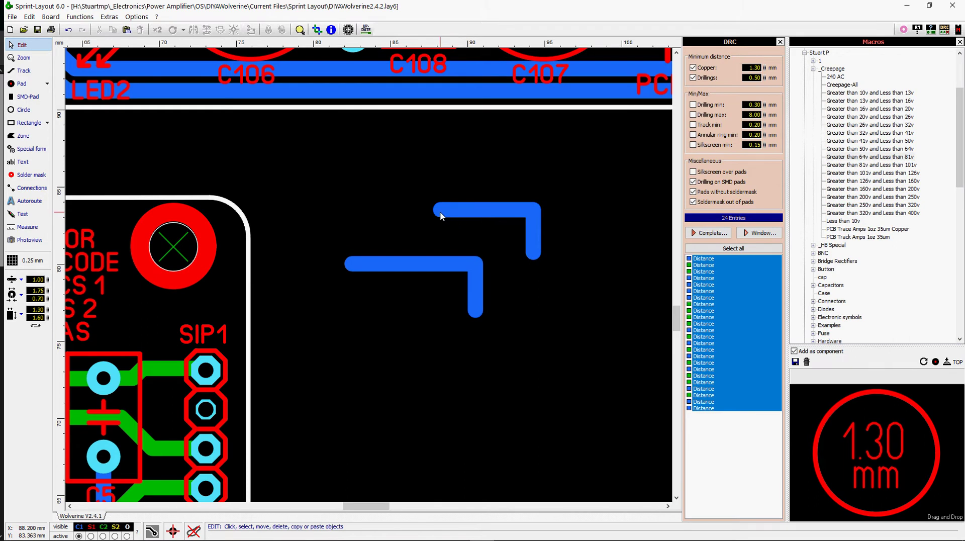
Step: Try to place the upper L-shaped track's left end on the lower track's corner, raise it vertically, and undo the moves
left_click_drag(438, 216, 475, 264)
left_click(63, 30)
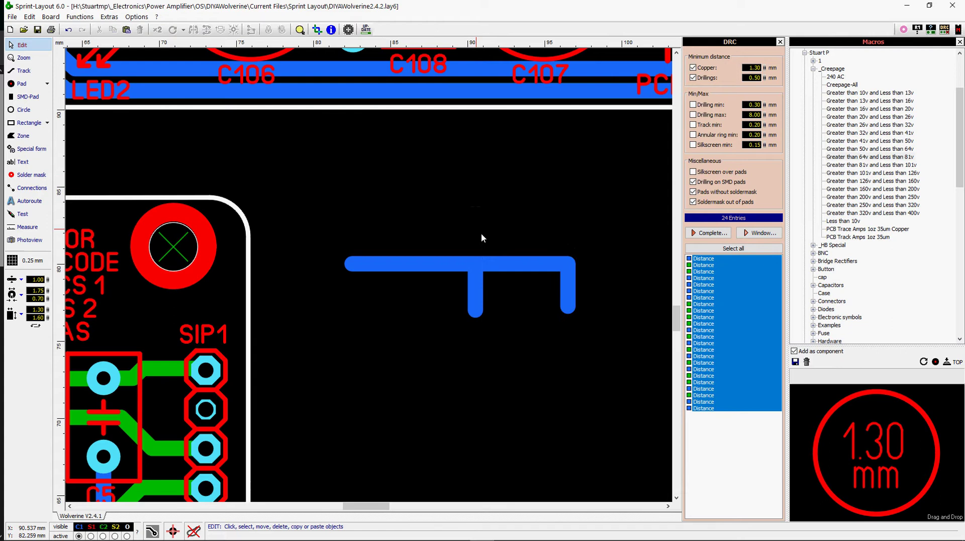
key("Up")
key("Up")
key("Up")
key("Up")
key("Up")
key("Up")
key("Up")
key("Up")
key("Up")
key("Up")
key("Up")
key("Up")
key("Up")
key("Up")
key("Up")
key("Up")
key("Up")
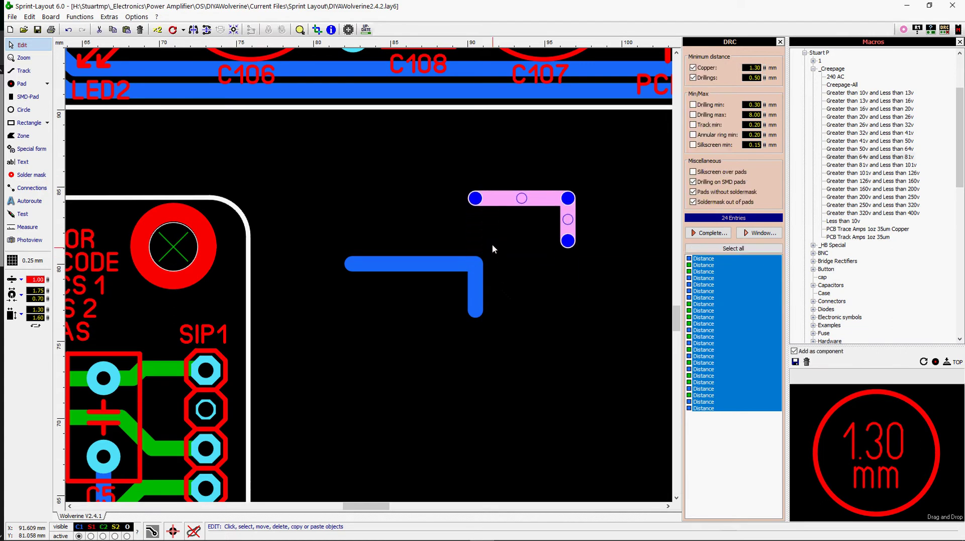
left_click(487, 220)
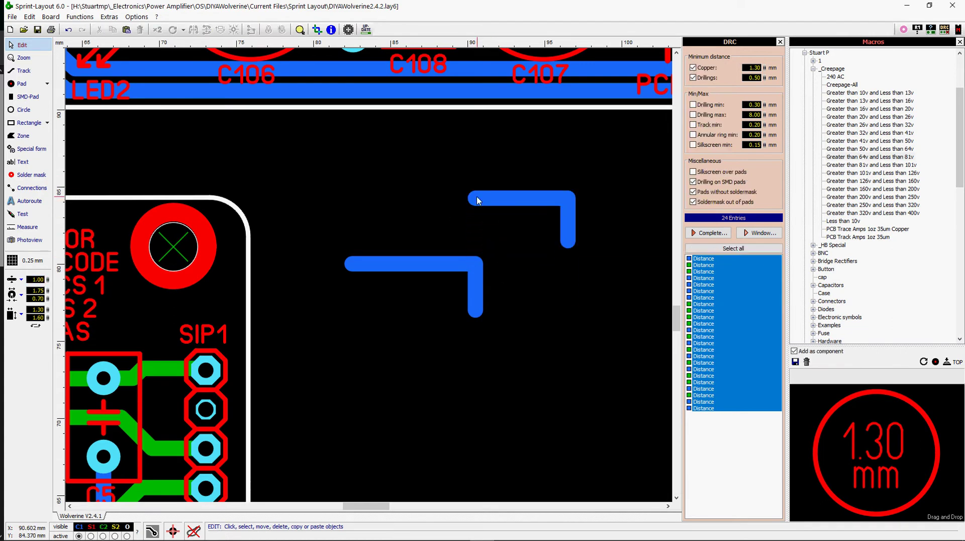
key("ctrl+z")
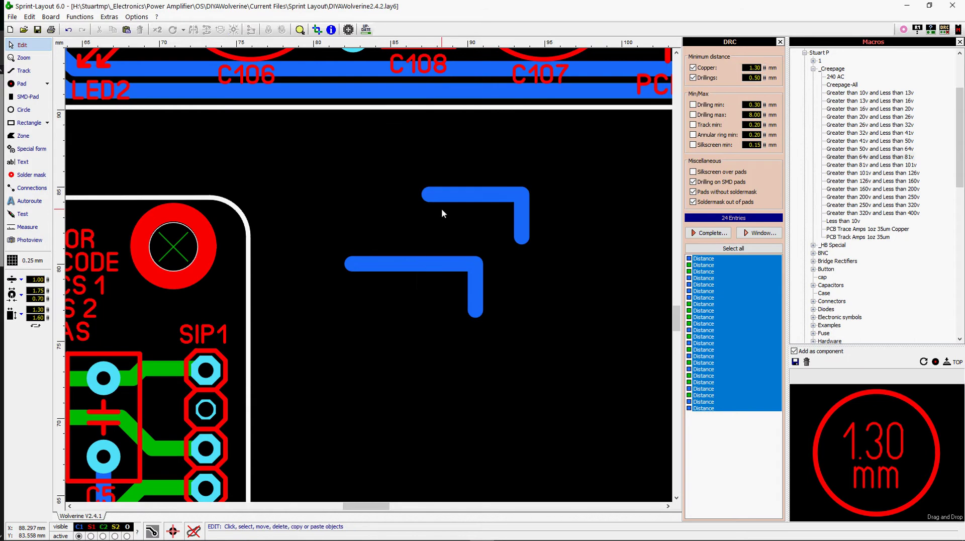
Step: Measure the offset from the upper track's left end to the lower track's corner
left_click(28, 227)
left_click_drag(429, 199, 479, 270)
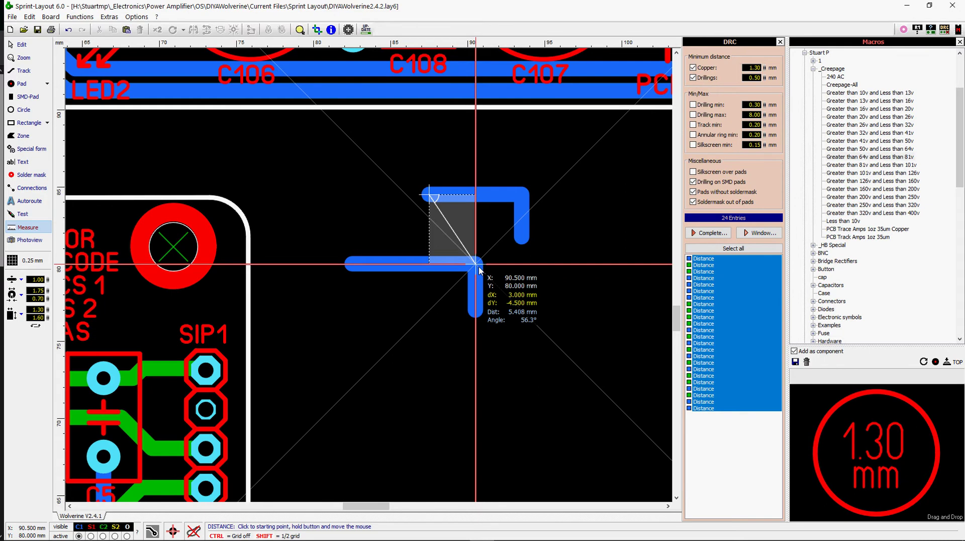
right_click(389, 234)
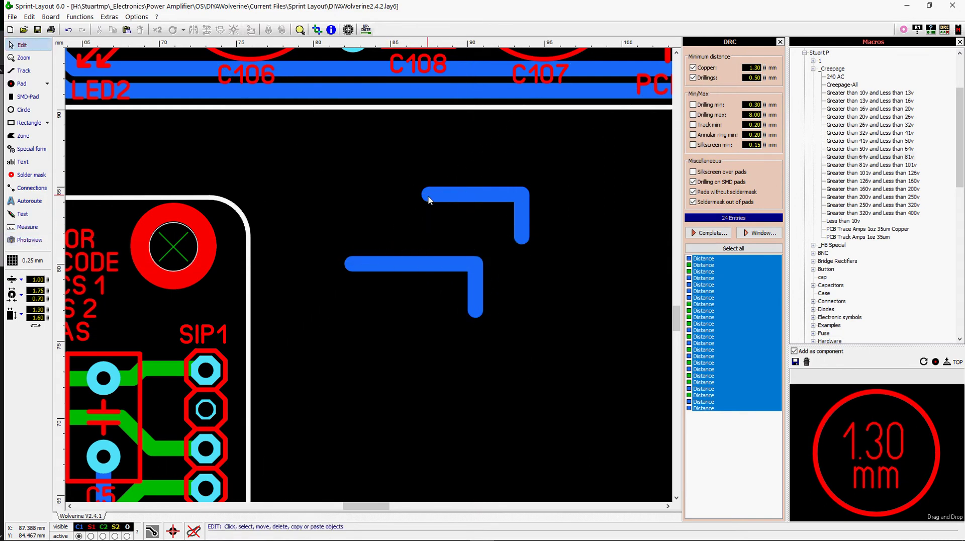
Step: Move the upper track about 3.4 mm up and the lower track about 3.5 mm right and 2.4 mm down, both off-grid
left_click_drag(429, 200, 443, 150)
left_click(67, 30)
left_click(421, 183)
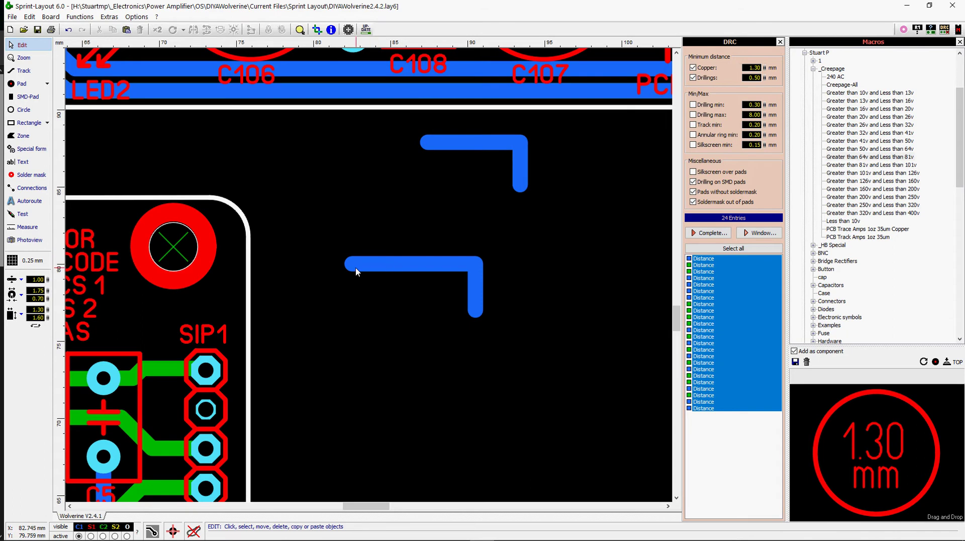
left_click_drag(356, 272, 409, 309)
left_click(443, 265)
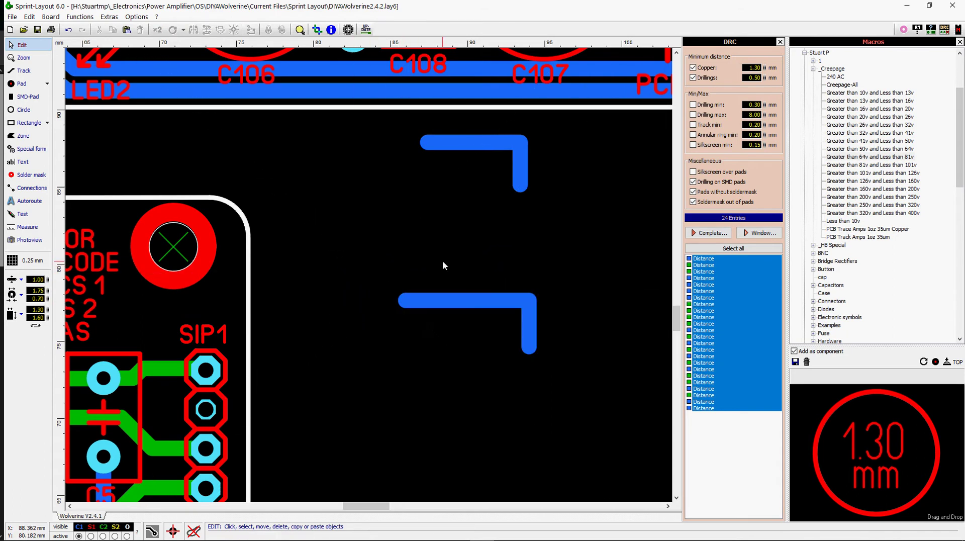
Step: Measure the repositioned tracks from the upper one's left end to the lower one's corner, and create a 6.572 mm user grid
left_click(27, 227)
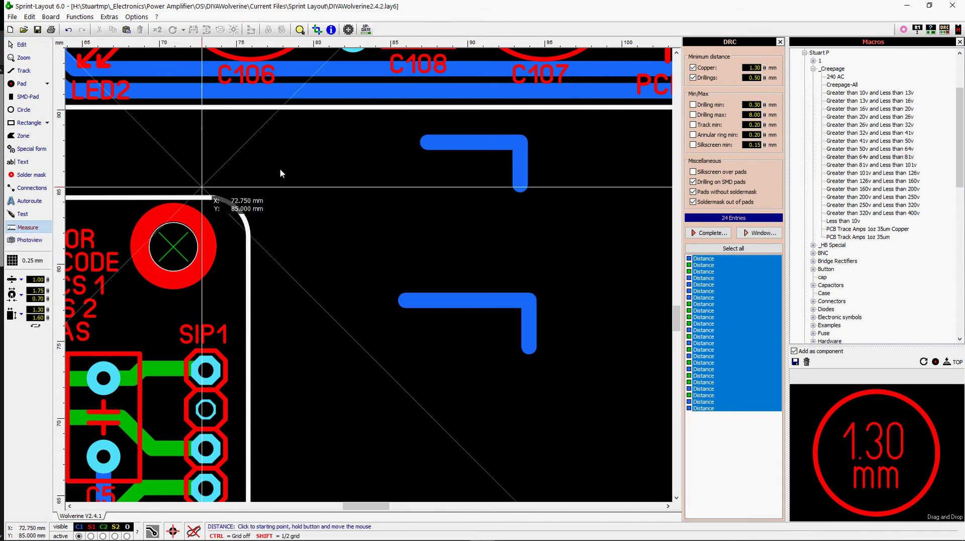
left_click_drag(433, 145, 533, 305)
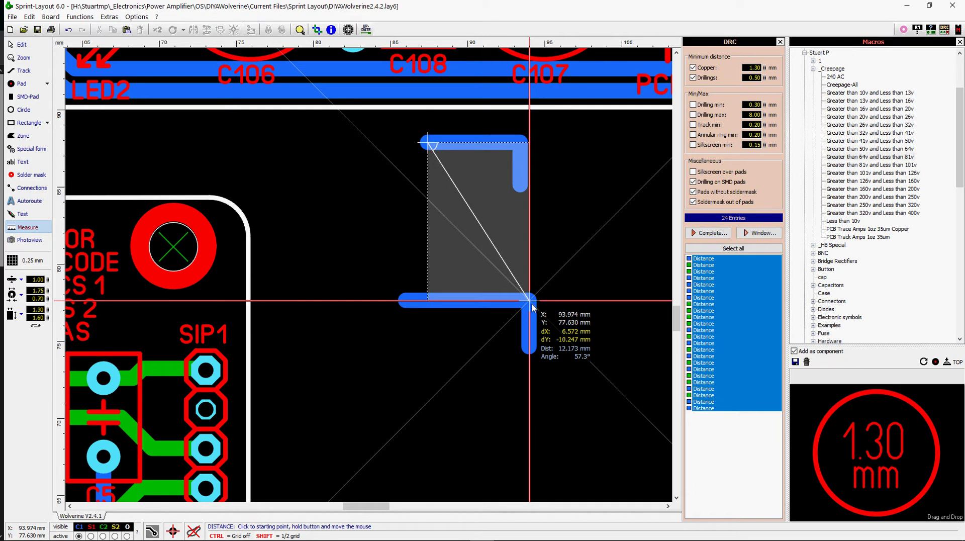
left_click(25, 261)
mouse_move(86, 354)
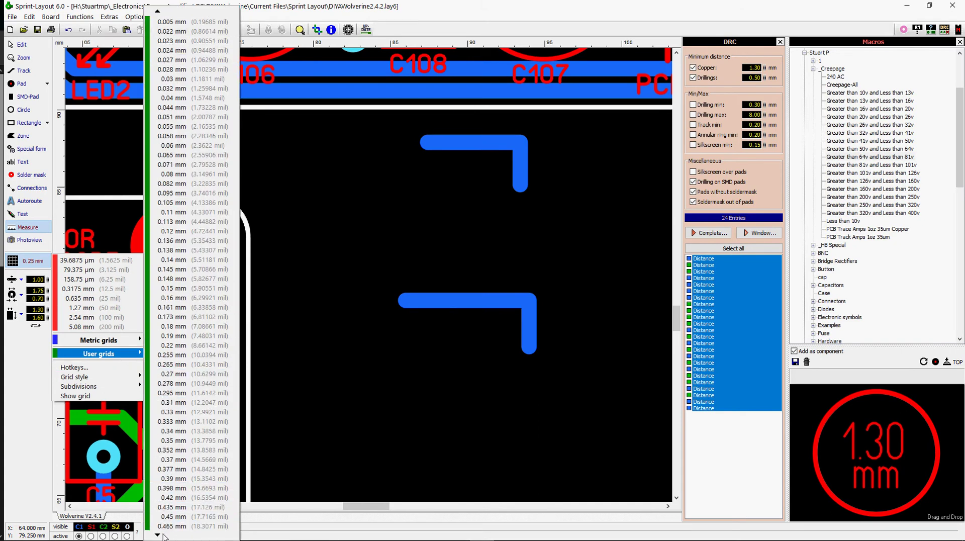
mouse_move(164, 537)
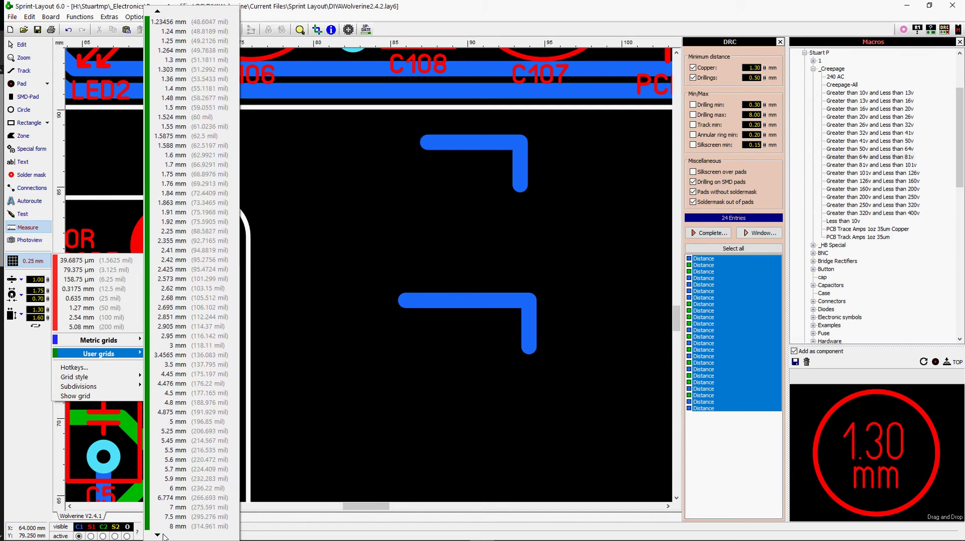
left_click(183, 511)
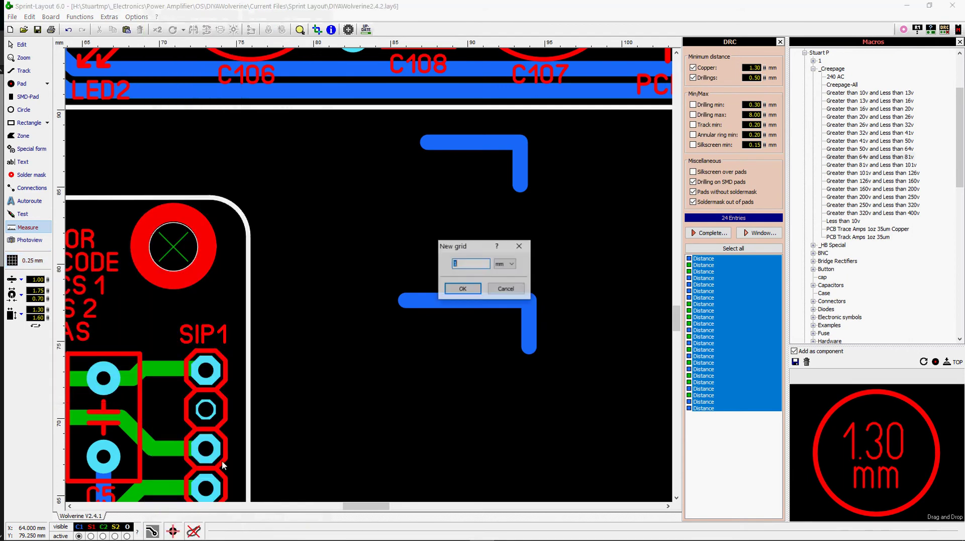
type("6.572")
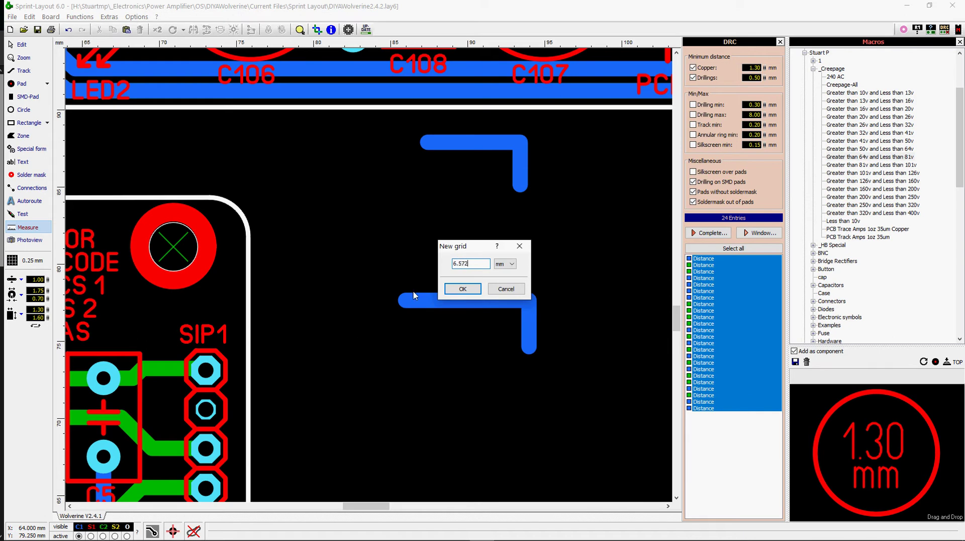
left_click(462, 288)
Step: Shift the upper track one 6.572 mm grid step to the right and deselect it
key("Escape")
left_click(434, 146)
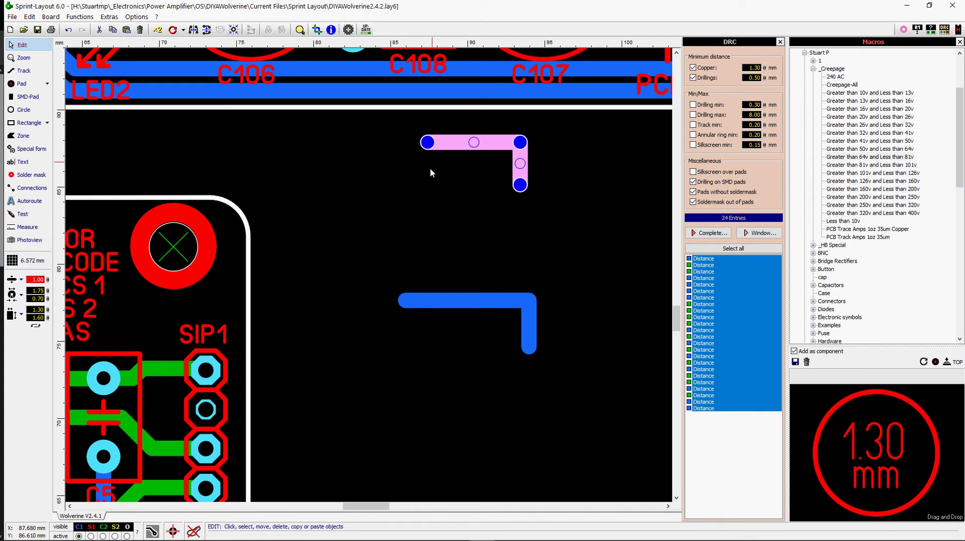
key("Right")
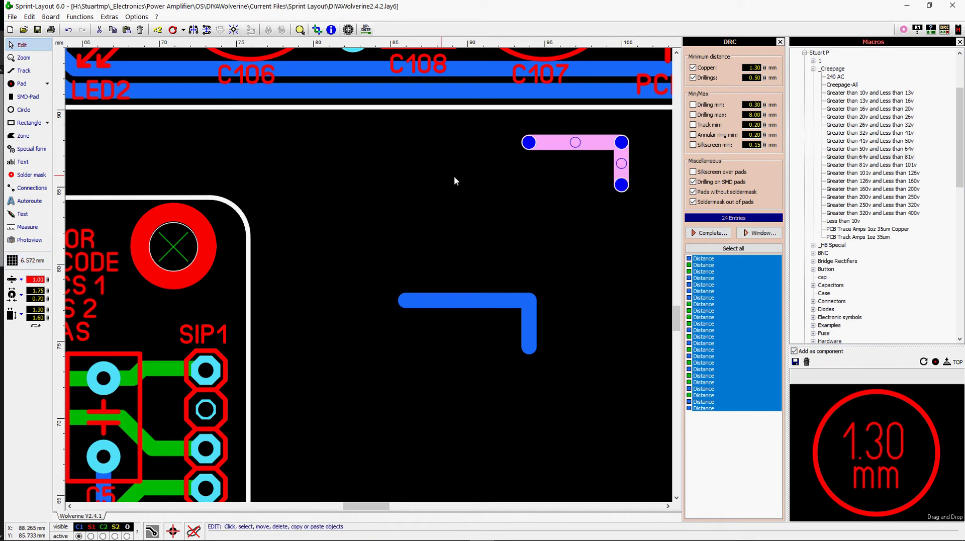
left_click(535, 249)
Step: Measure the horizontal alignment of the upper track's left end with the lower track's corner
left_click(28, 227)
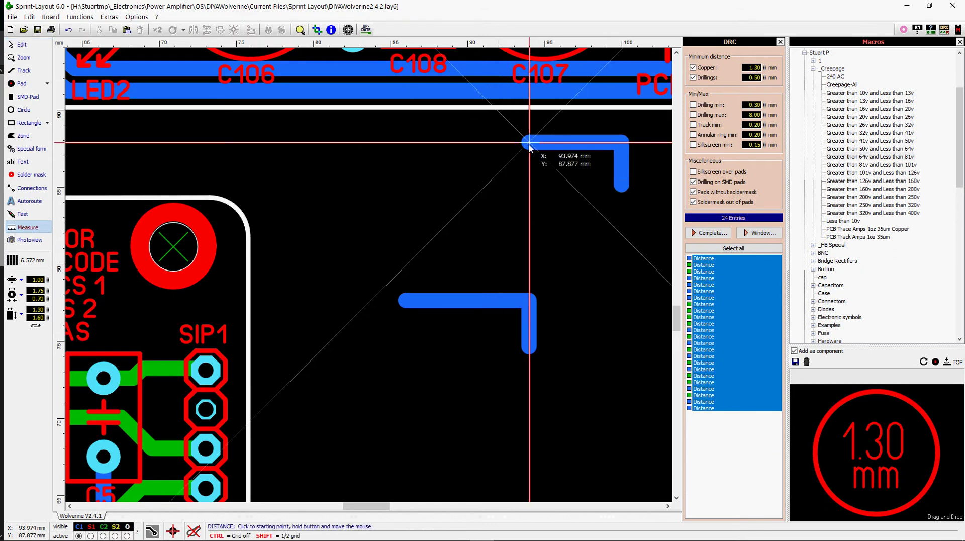
left_click_drag(528, 144, 534, 306)
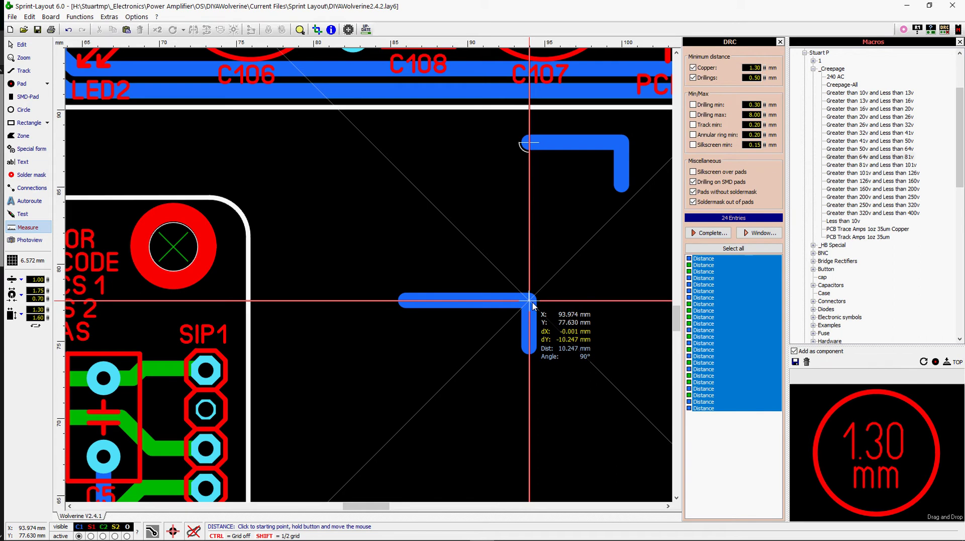
left_click_drag(534, 305, 531, 301)
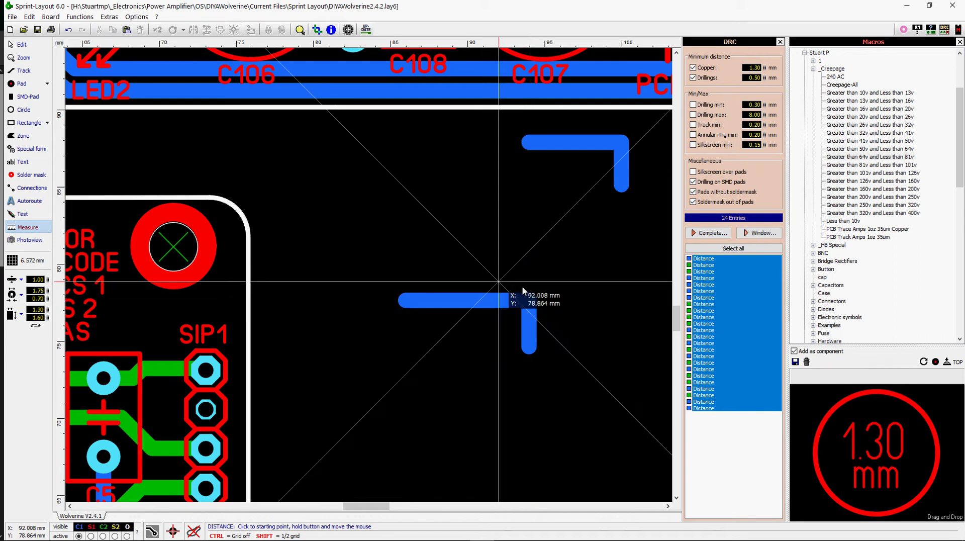
key("Escape")
Step: Try a user grid of 0.0001 mm, and set it to 0.001 mm instead
left_click(40, 262)
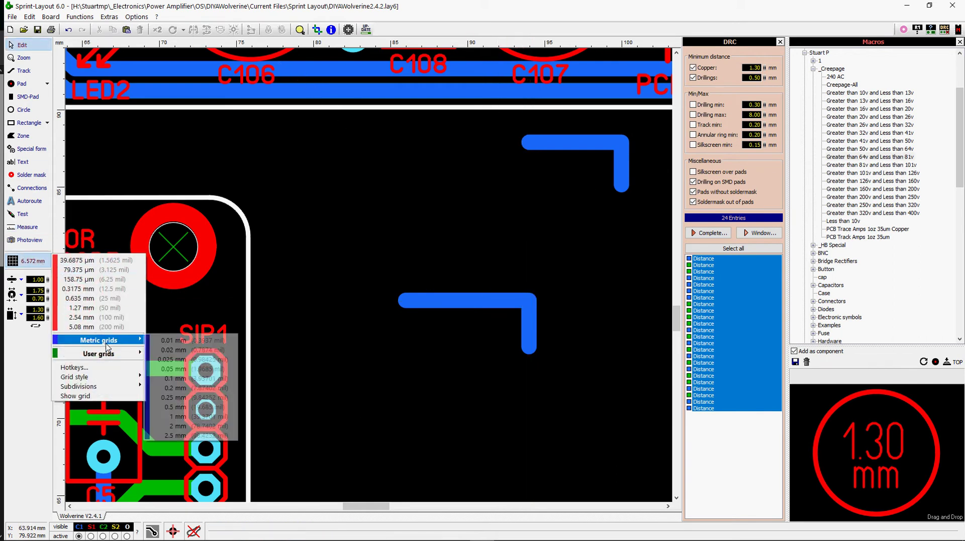
mouse_move(101, 353)
left_click(177, 520)
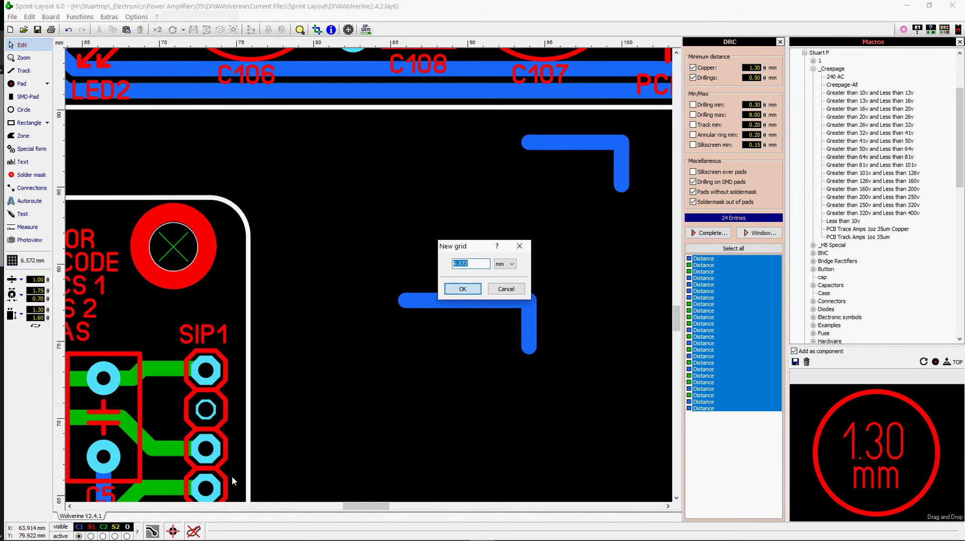
type("0.0001")
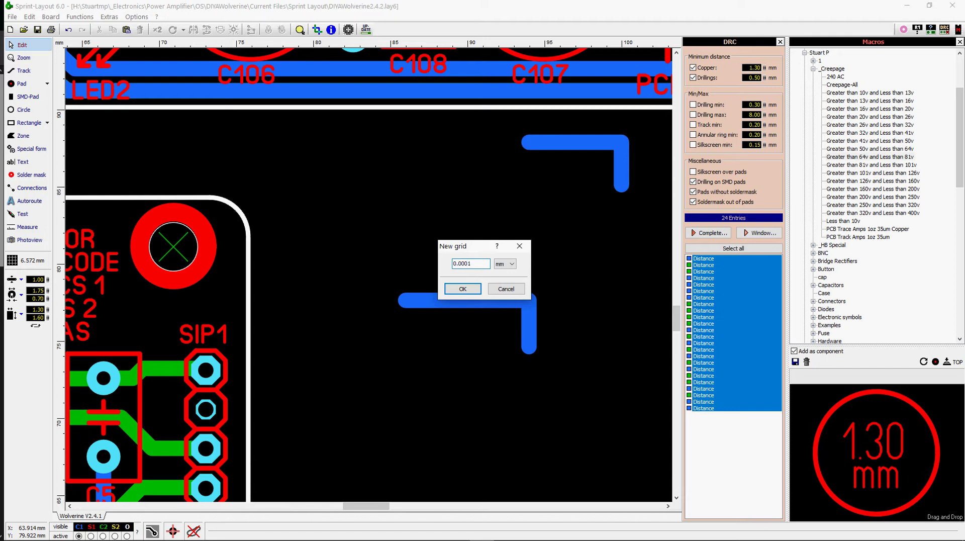
left_click(451, 289)
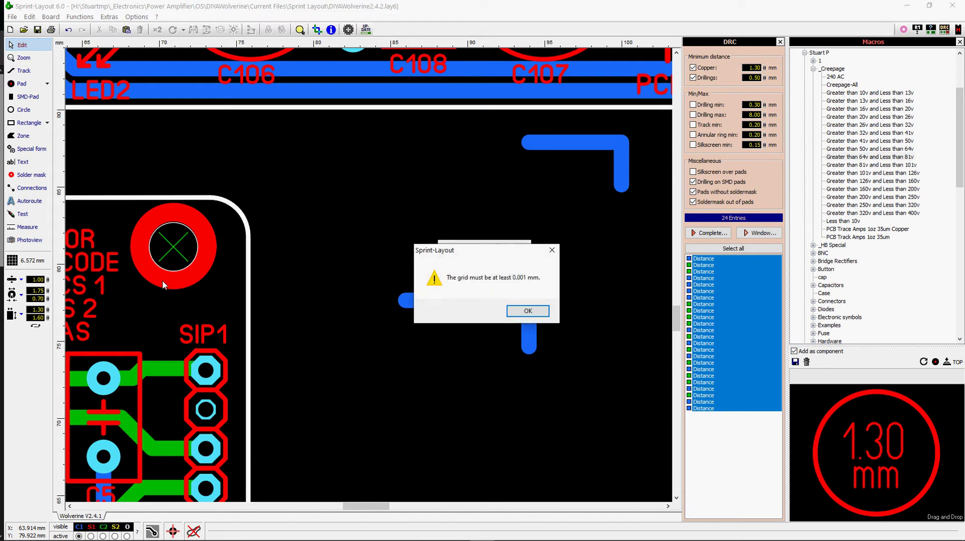
left_click(524, 311)
left_click(464, 264)
key("BackSpace")
left_click(468, 285)
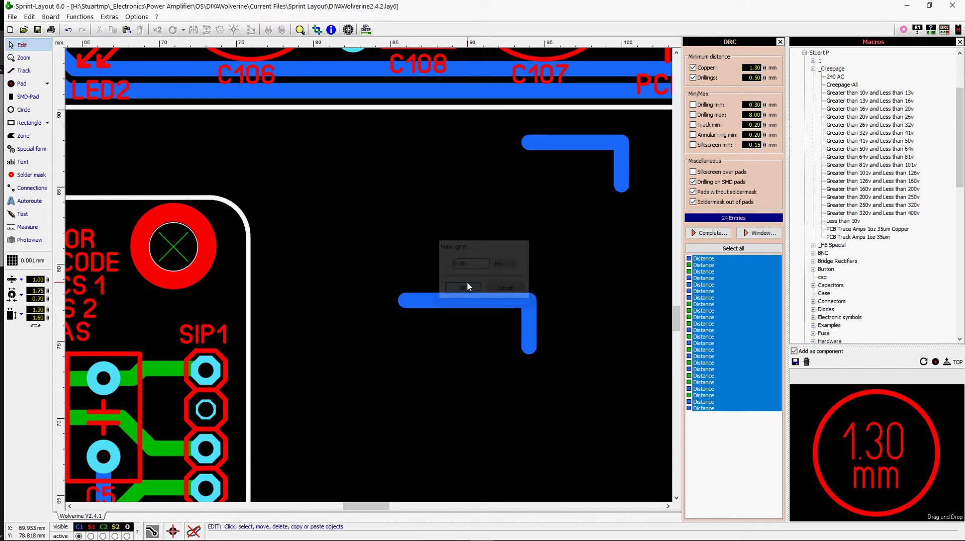
Step: Measure from the lower track's corner up to the upper track's end, and nudge the upper track 0.001 mm to the left
left_click(30, 229)
left_click_drag(531, 298, 530, 145)
right_click(526, 195)
left_click(549, 142)
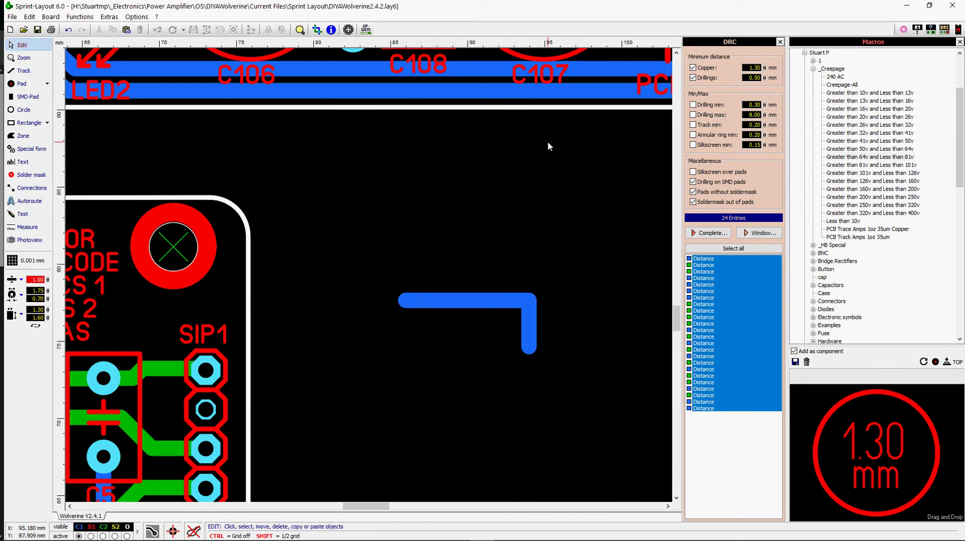
left_click(539, 168)
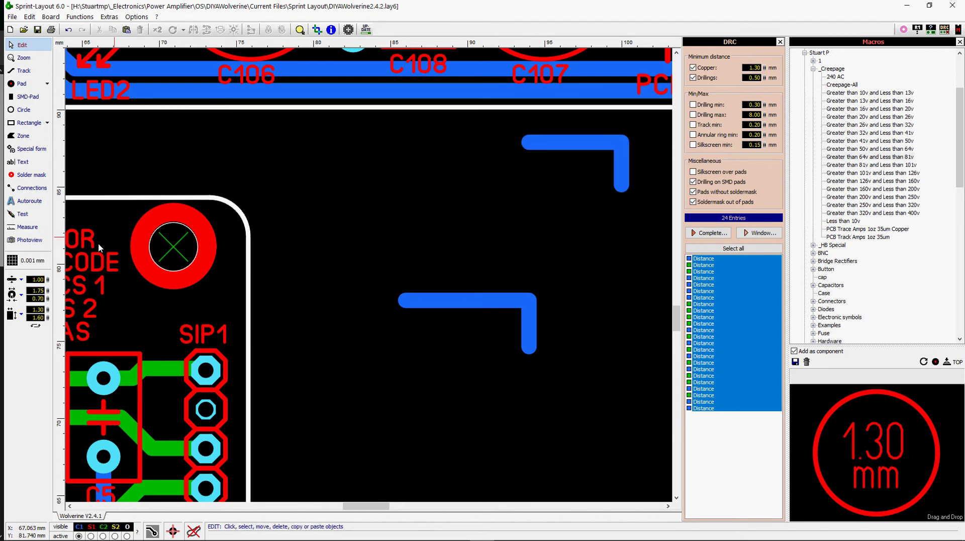
Step: Measure twice from the upper track's left end down to the lower track's corner to check their alignment
left_click(28, 228)
left_click_drag(530, 144, 533, 306)
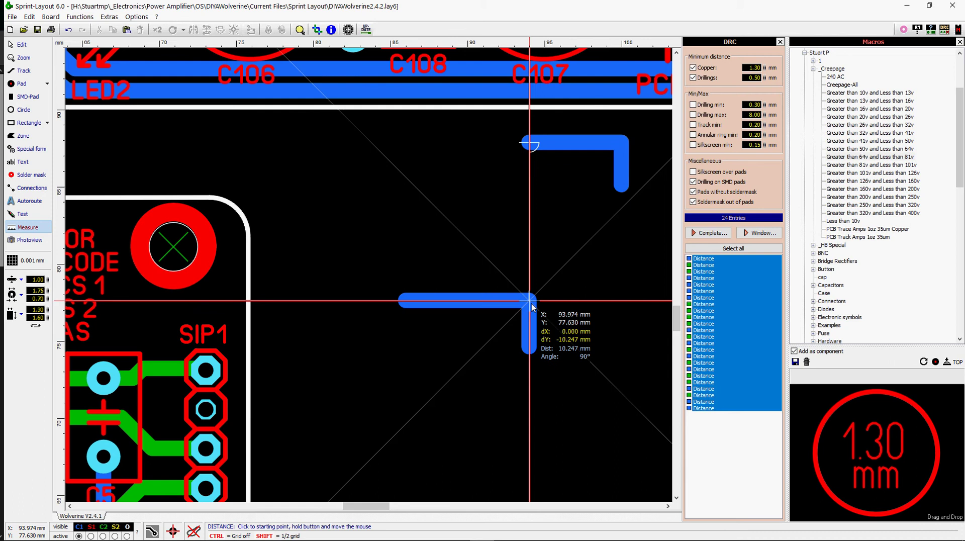
key("Escape")
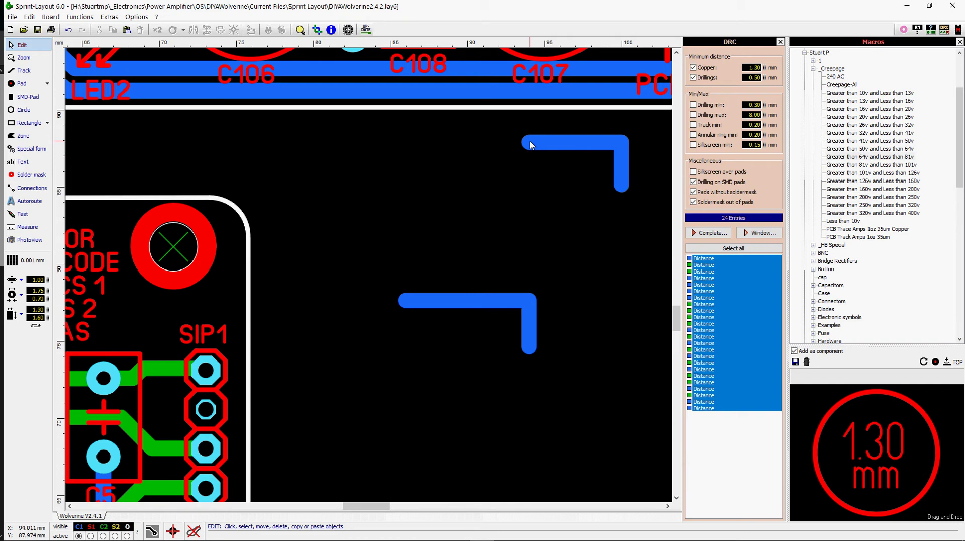
left_click(26, 227)
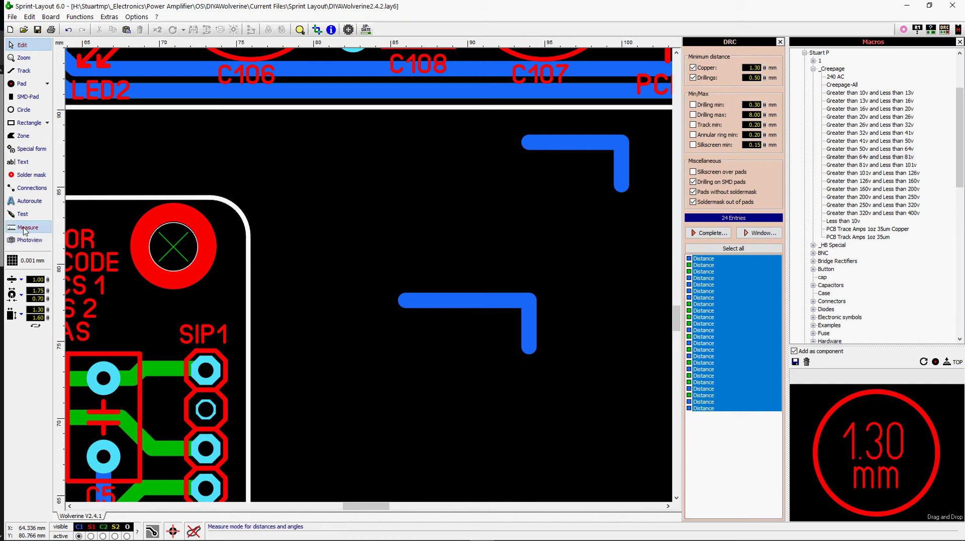
left_click_drag(525, 146, 529, 300)
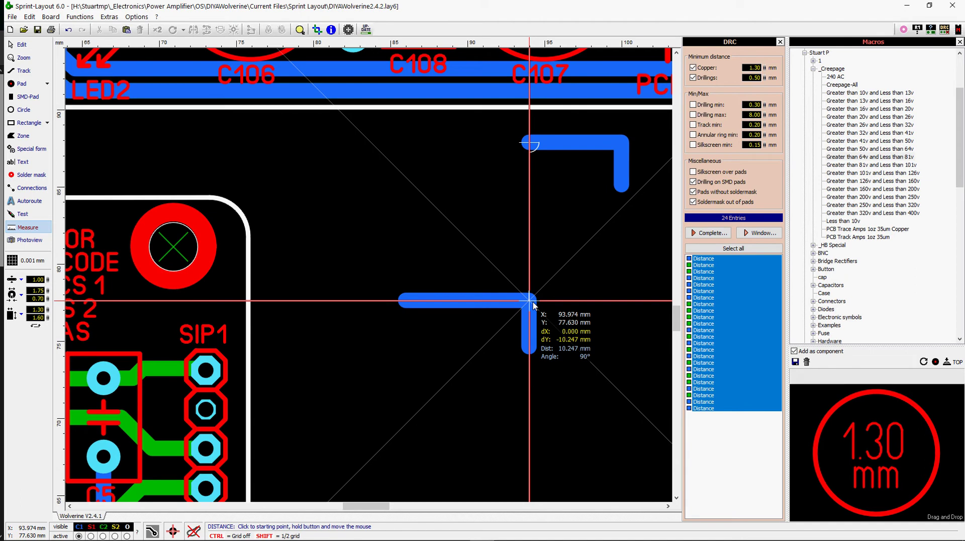
left_click_drag(533, 305, 534, 304)
key("Escape")
Step: Set the metric grid to 2.5 mm and shift the upper track 7.5 mm straight down
left_click(28, 261)
mouse_move(94, 343)
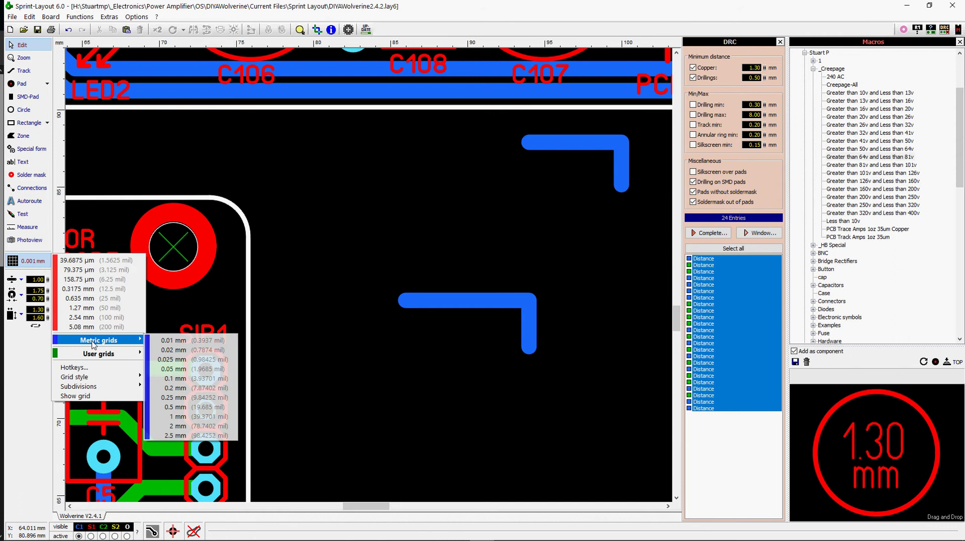
left_click(173, 435)
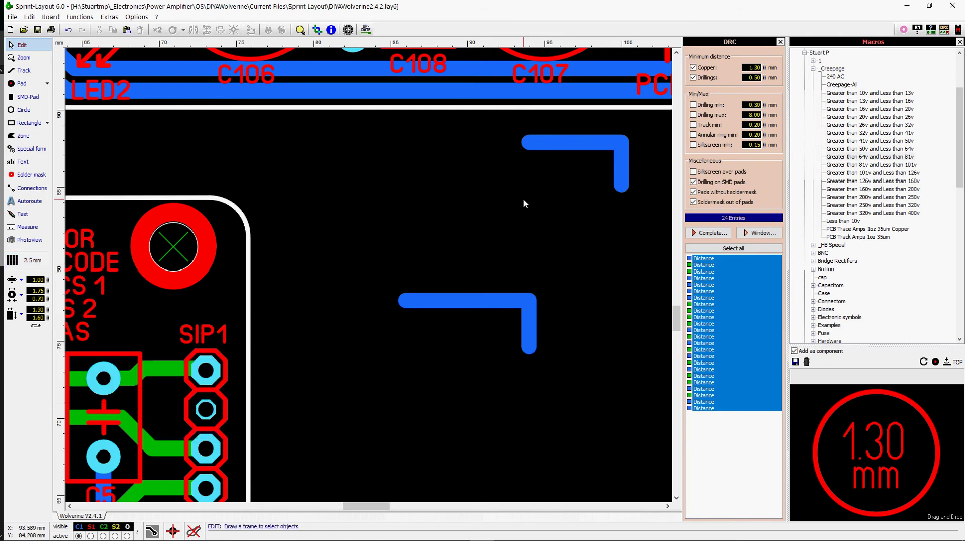
left_click_drag(549, 143, 483, 226)
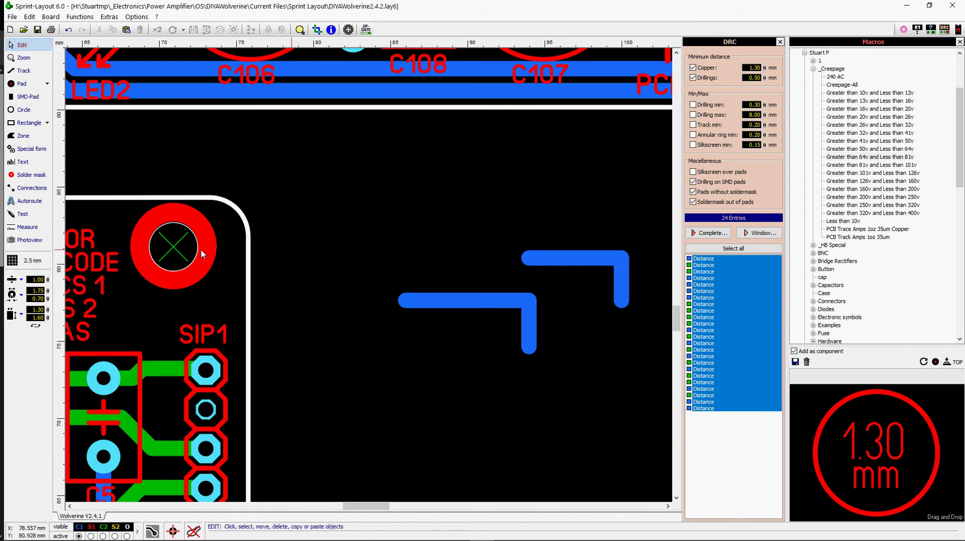
Step: Measure between the lowered track's left end and the other track's corner
left_click(28, 227)
left_click_drag(529, 260, 529, 301)
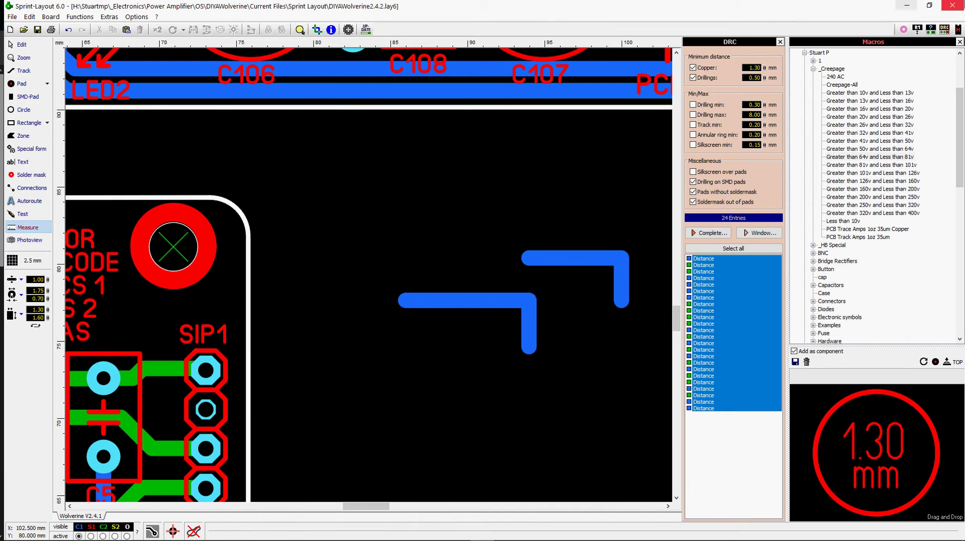
key("Escape")
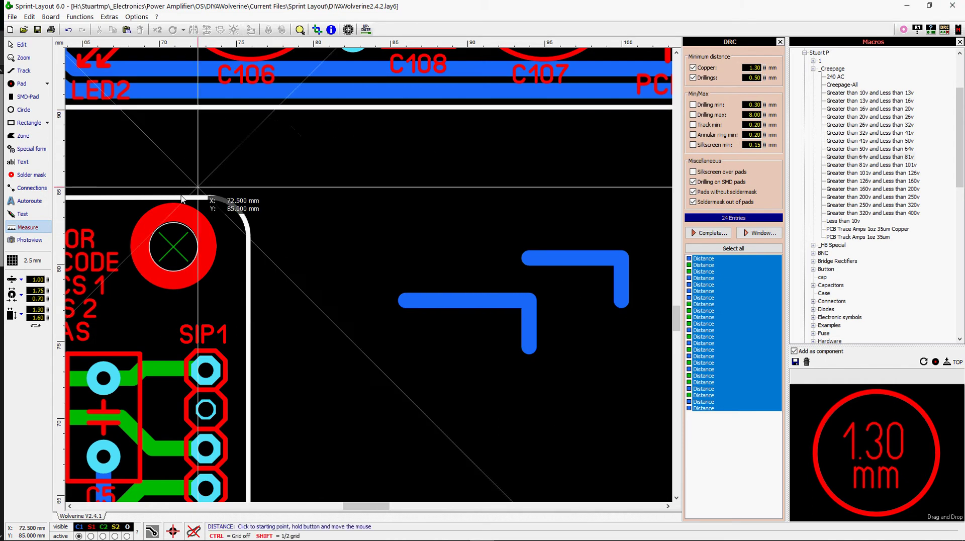
Step: Add a custom grid value of 2.472 mm and measure from the upper track's left end down to the lower track's corner
left_click(28, 261)
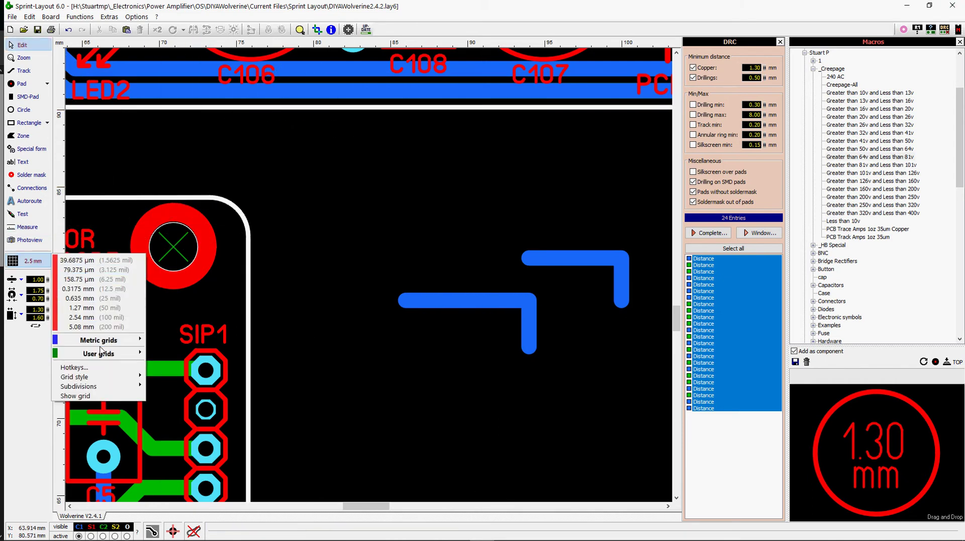
mouse_move(110, 341)
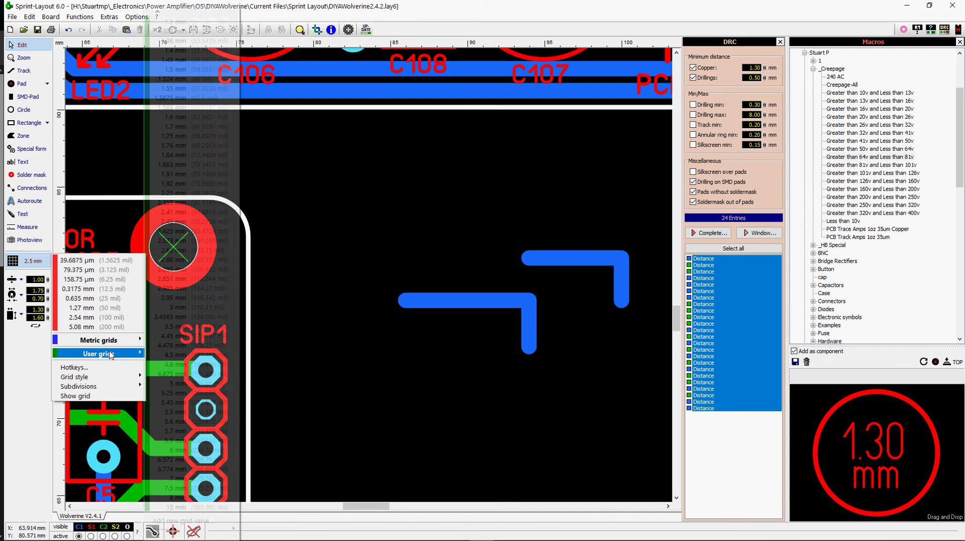
left_click(183, 520)
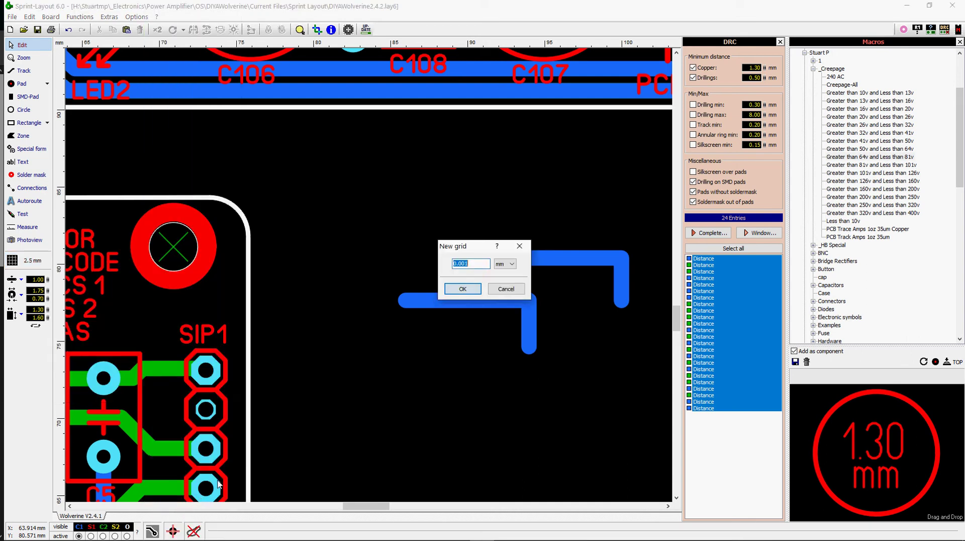
type("2.472")
left_click(461, 289)
left_click(28, 227)
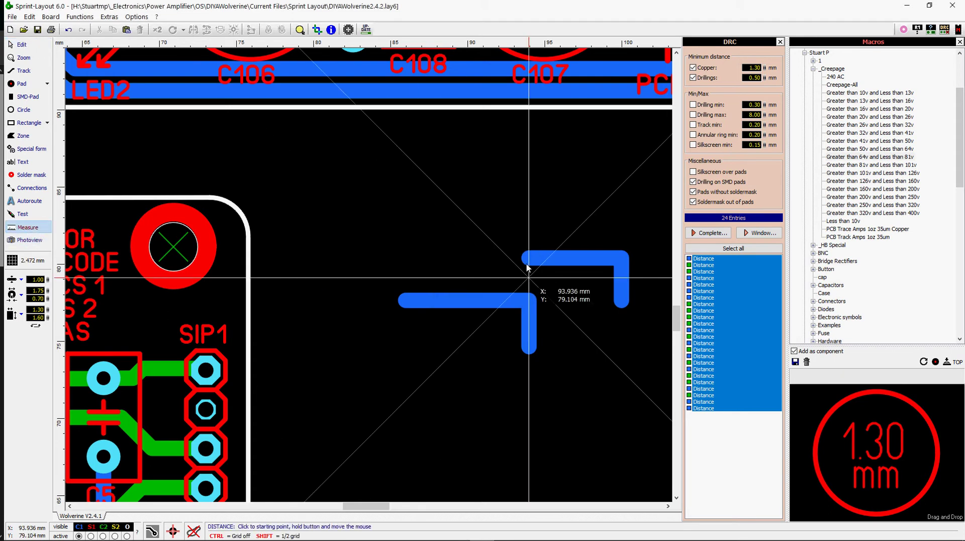
left_click_drag(527, 261, 530, 307)
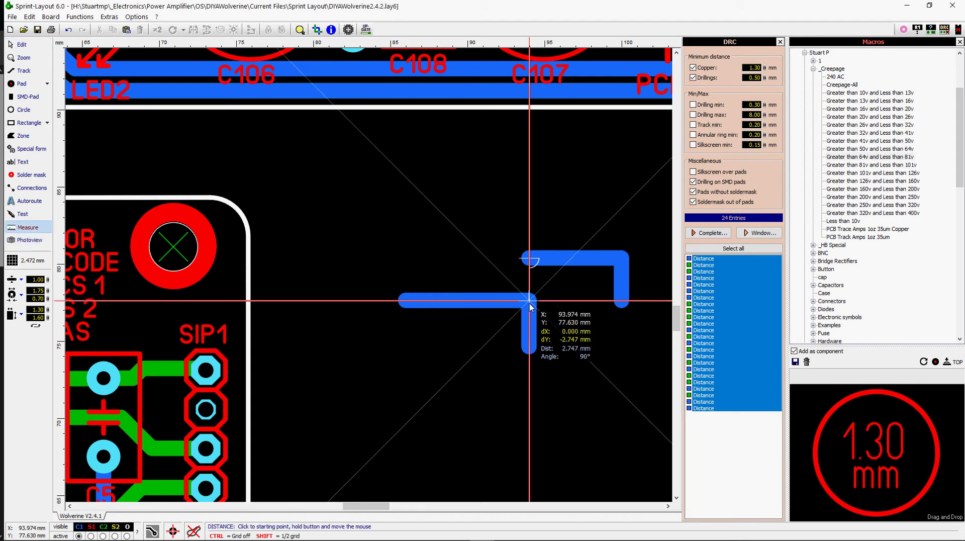
Step: Add a custom grid value of 2.427 mm and measure the gap between the two tracks with it
left_click(30, 262)
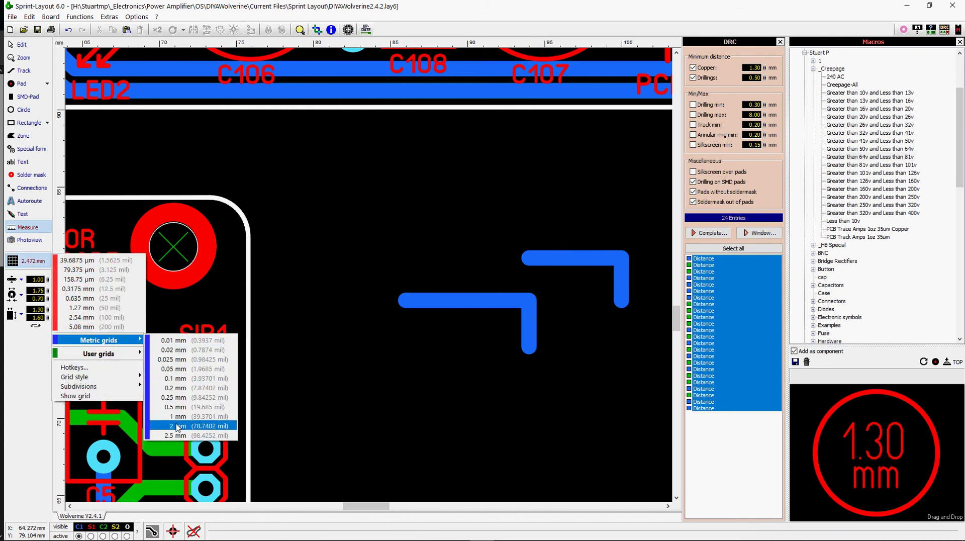
mouse_move(116, 361)
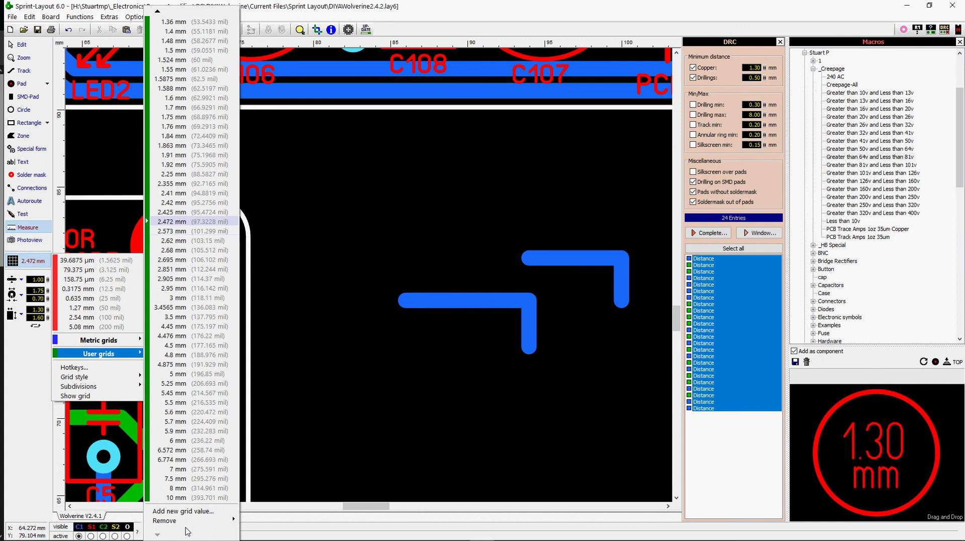
left_click(187, 511)
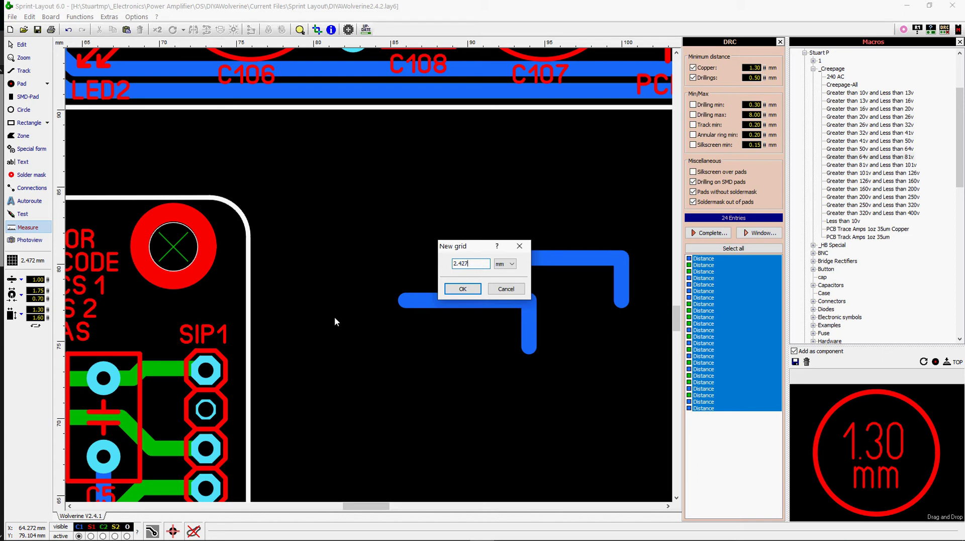
type("2.427")
left_click(463, 288)
left_click_drag(529, 260, 524, 308)
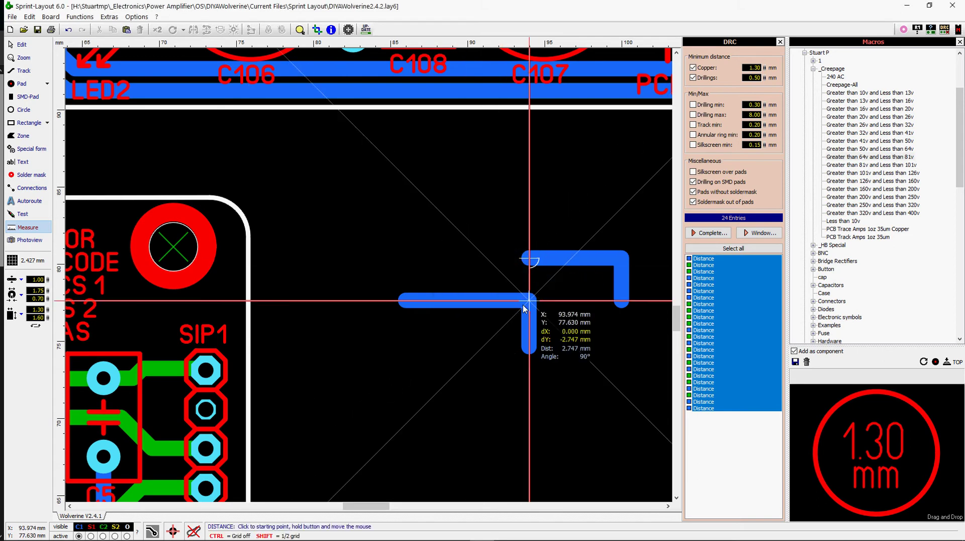
Step: Add a custom grid value of 2.747 mm and remeasure from the upper track's left end to the lower track's corner
left_click(20, 260)
mouse_move(99, 353)
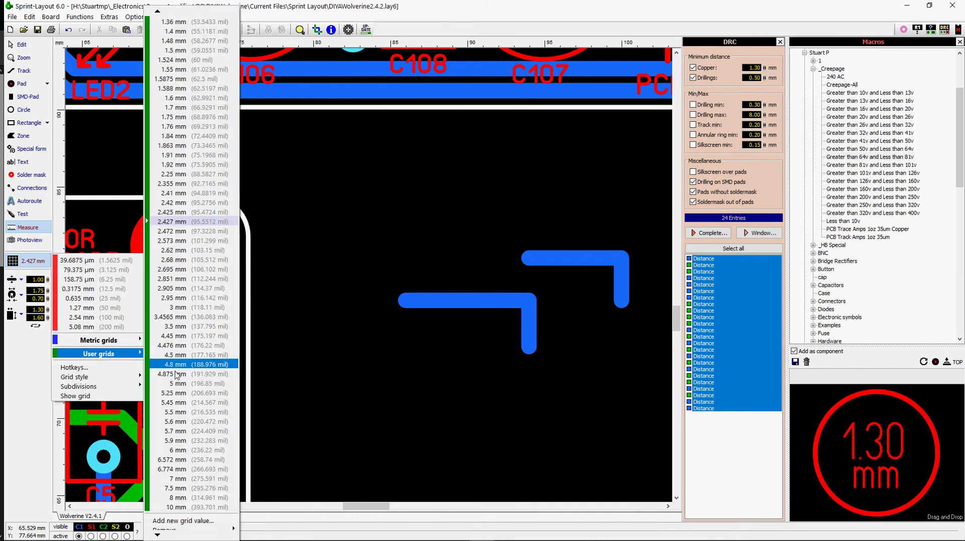
left_click(183, 520)
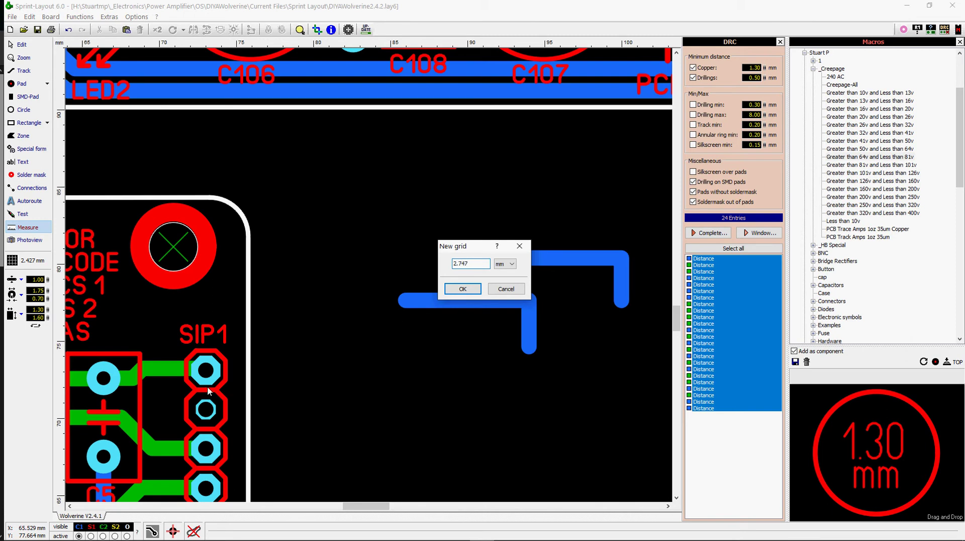
left_click(462, 288)
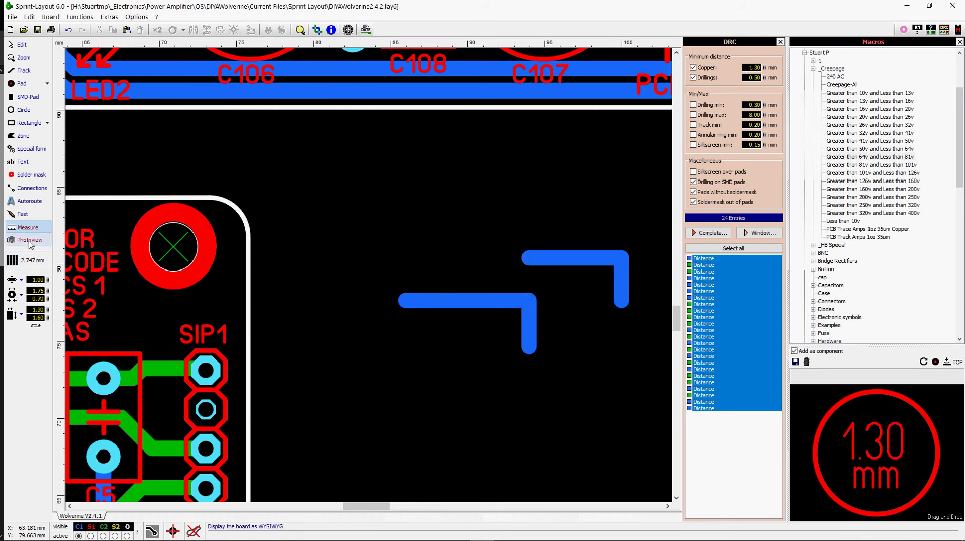
left_click_drag(529, 261, 529, 300)
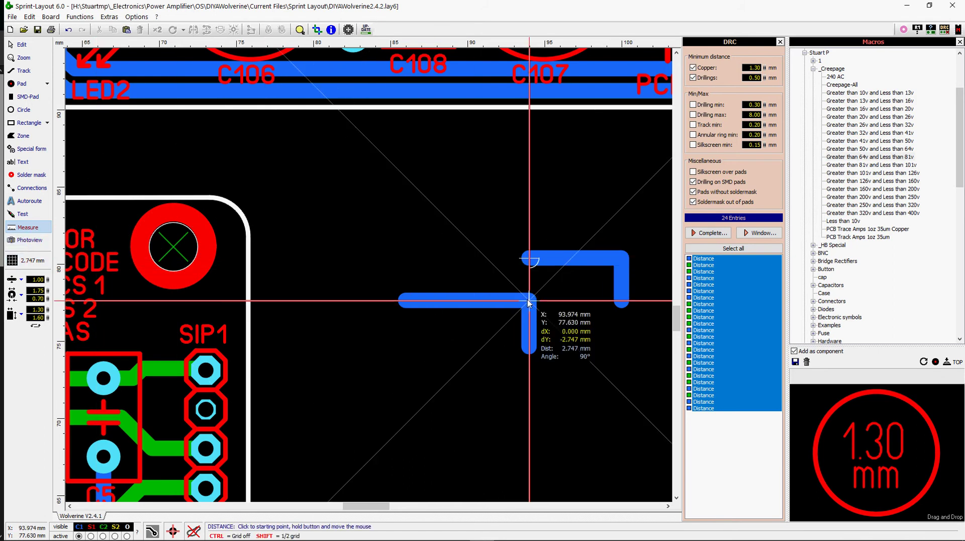
Step: Move the upper track one 2.747 mm grid step straight down so its left end meets the other track's corner
key("Escape")
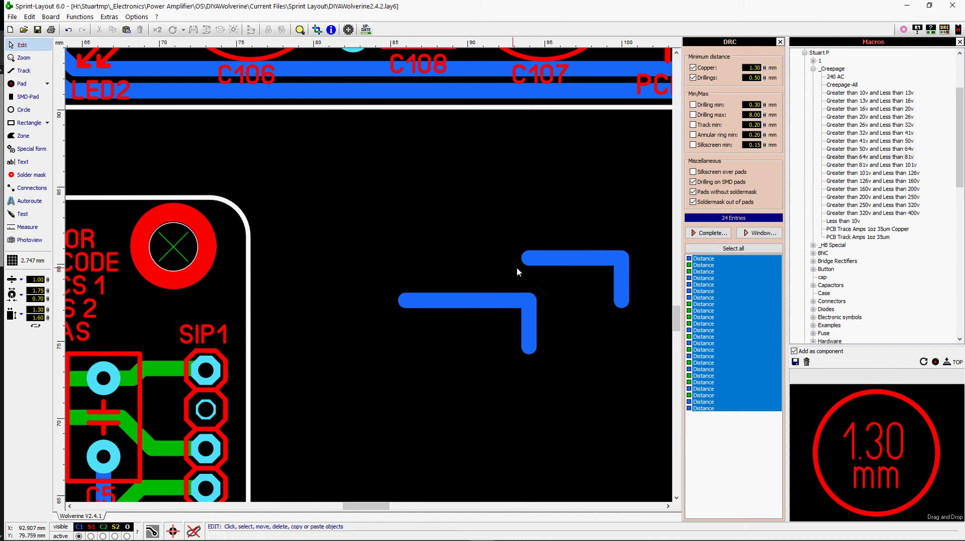
left_click(535, 261)
key("Down")
left_click(455, 220)
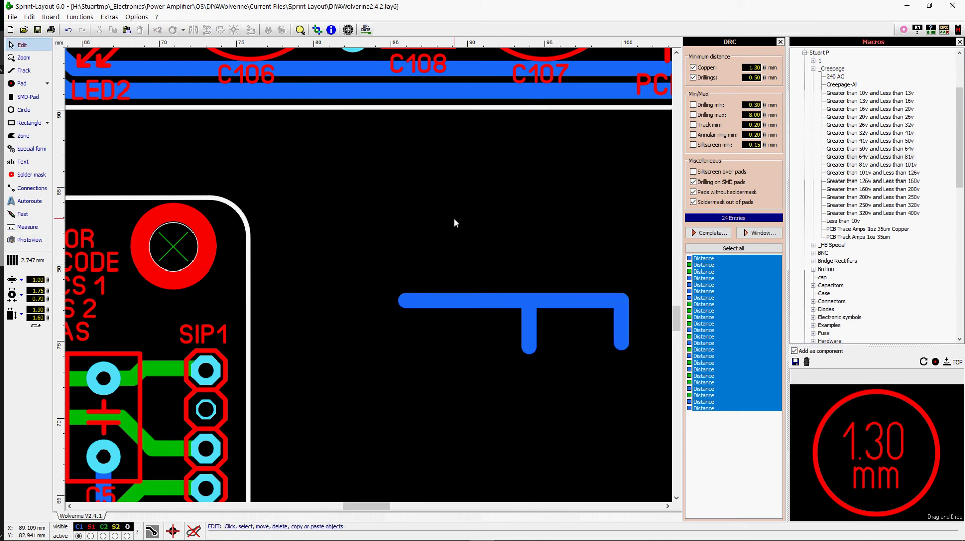
left_click(529, 300)
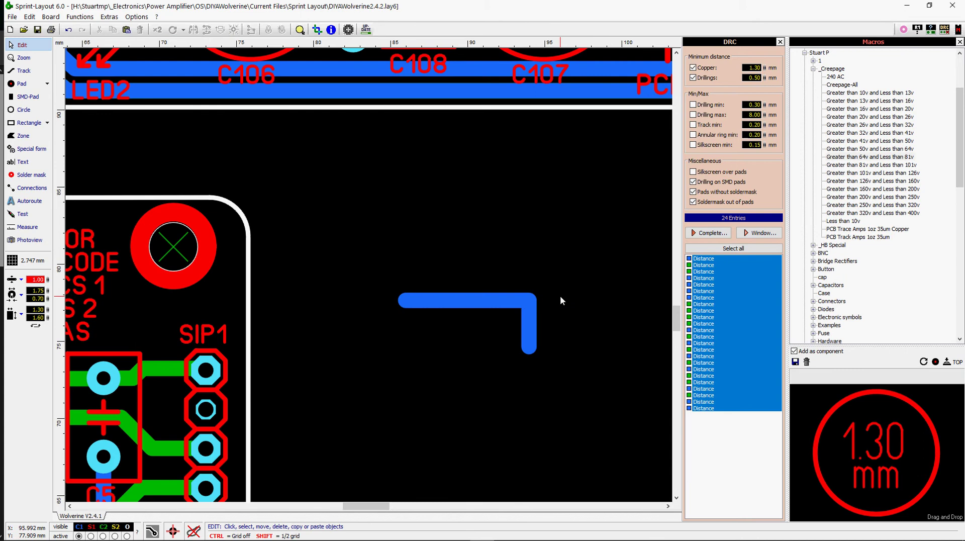
Step: Examine the large board's output and power section, from R127 and C113 down to C115 and the supply connectors
scroll(524, 279, "down", 3)
scroll(411, 280, "down", 2)
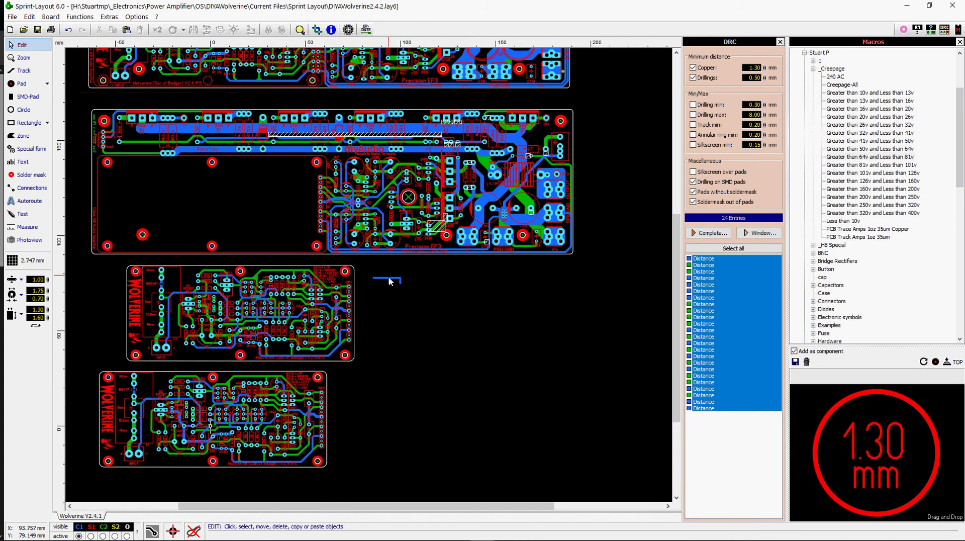
middle_click_drag(467, 278, 406, 301)
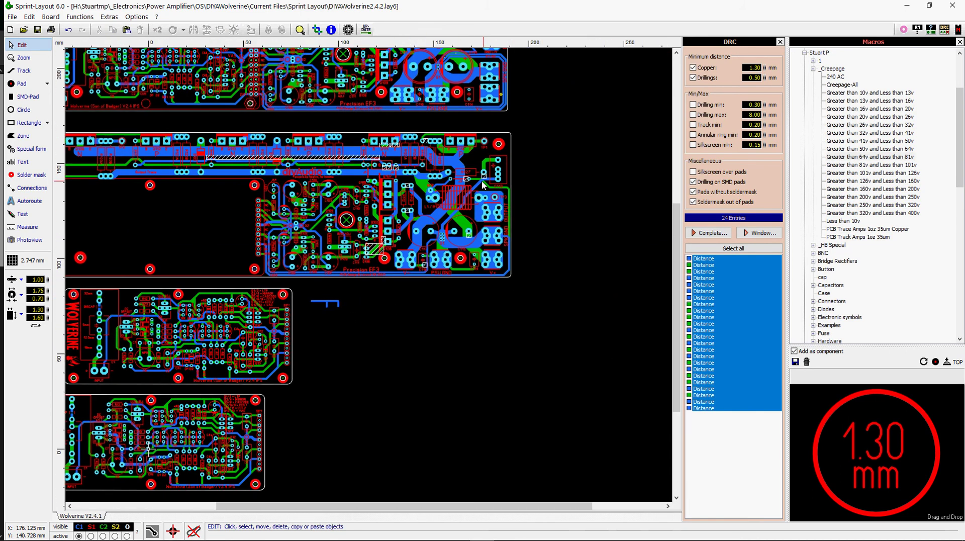
scroll(483, 185, "up", 3)
scroll(371, 279, "up", 2)
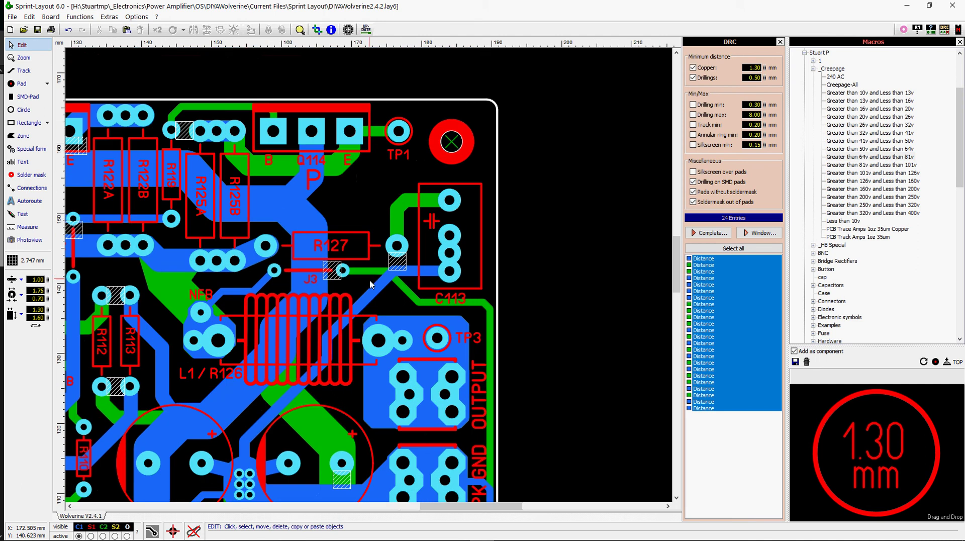
left_click(859, 158)
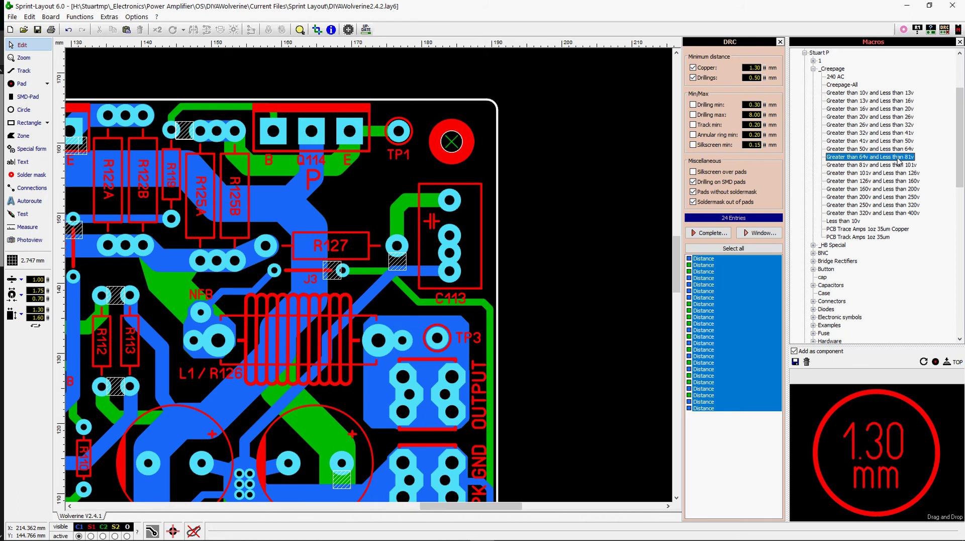
middle_click_drag(553, 280, 556, 164)
scroll(516, 261, "down", 1)
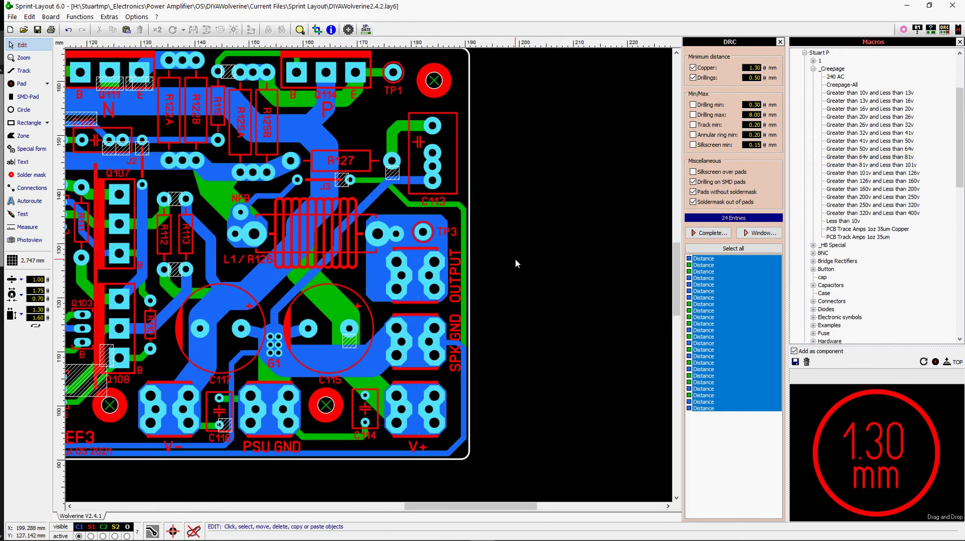
scroll(516, 264, "down", 1)
scroll(362, 326, "up", 1)
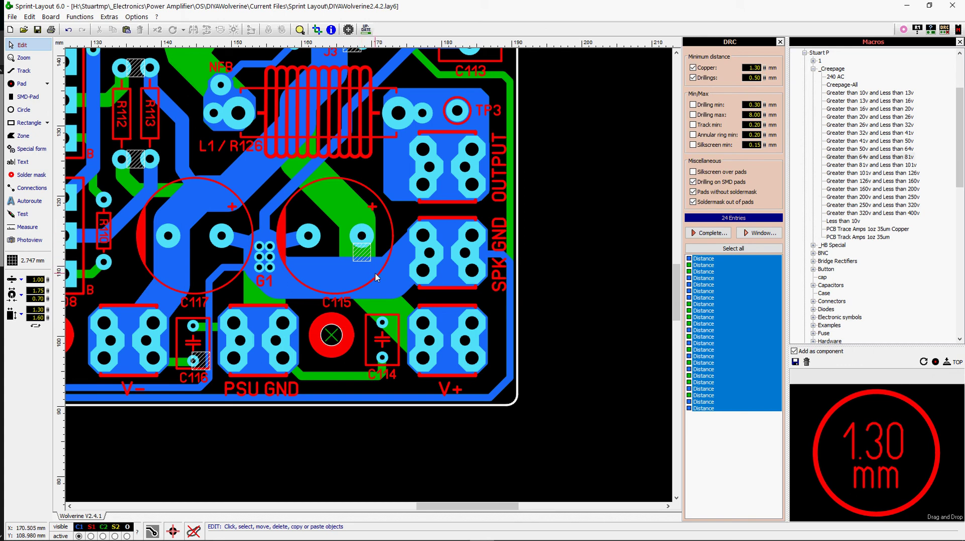
Step: Place the "Greater than 64v and Less than 81v" creepage macro as a component beside C115's positive pad
left_click(837, 158)
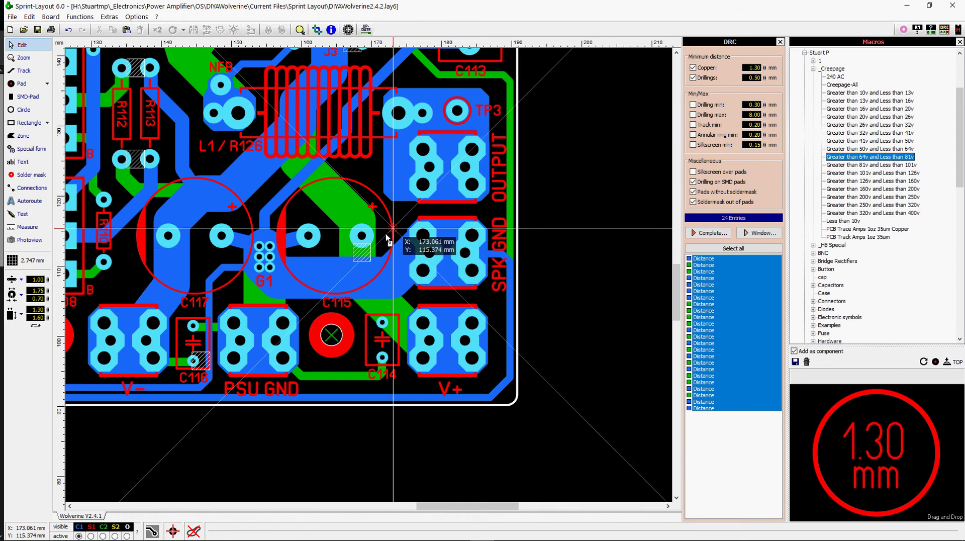
left_click_drag(388, 229, 382, 238, "ctrl")
scroll(388, 232, "up", 5)
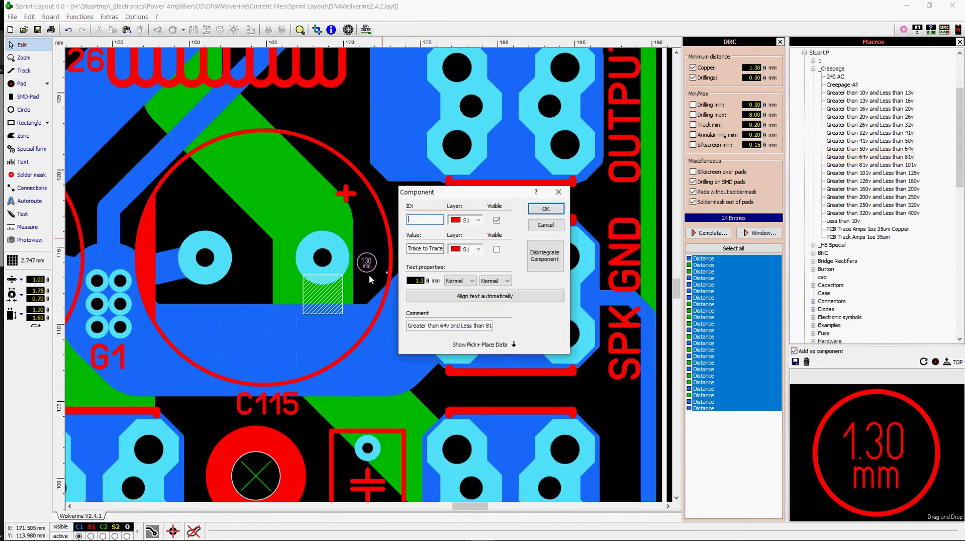
left_click(546, 209)
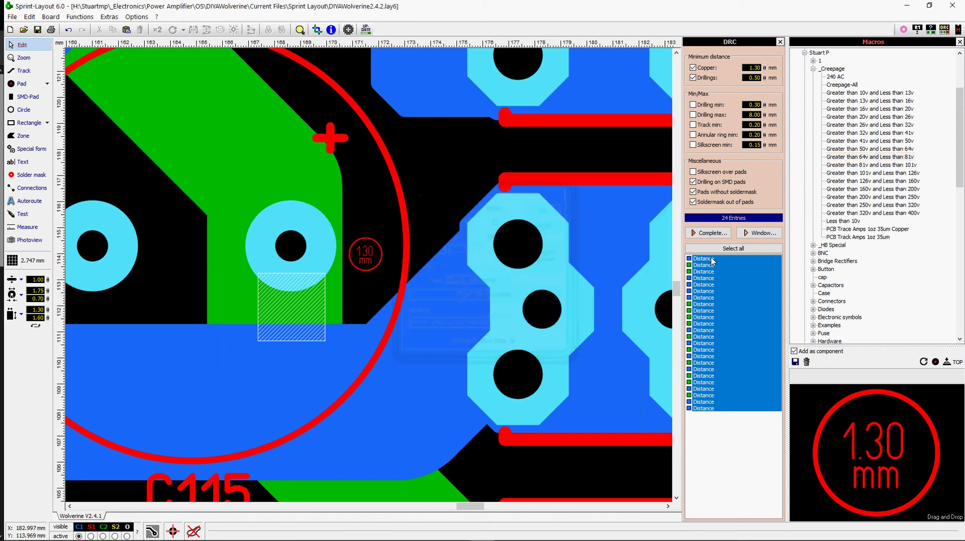
Step: Place the 64v to 81v creepage macro beside C115 with "Add as component" disabled, and delete the earlier component marker
left_click(795, 351)
left_click(849, 157)
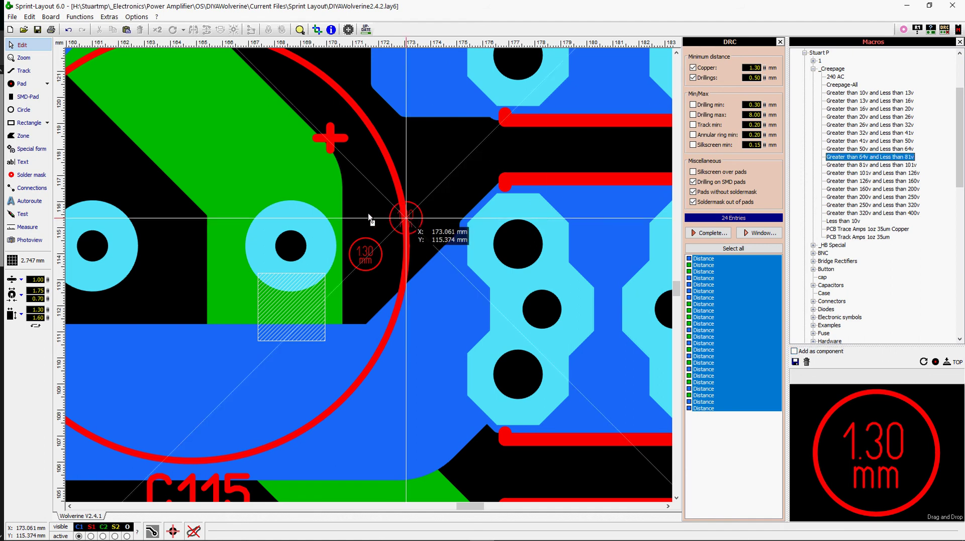
left_click(372, 212)
left_click(382, 244)
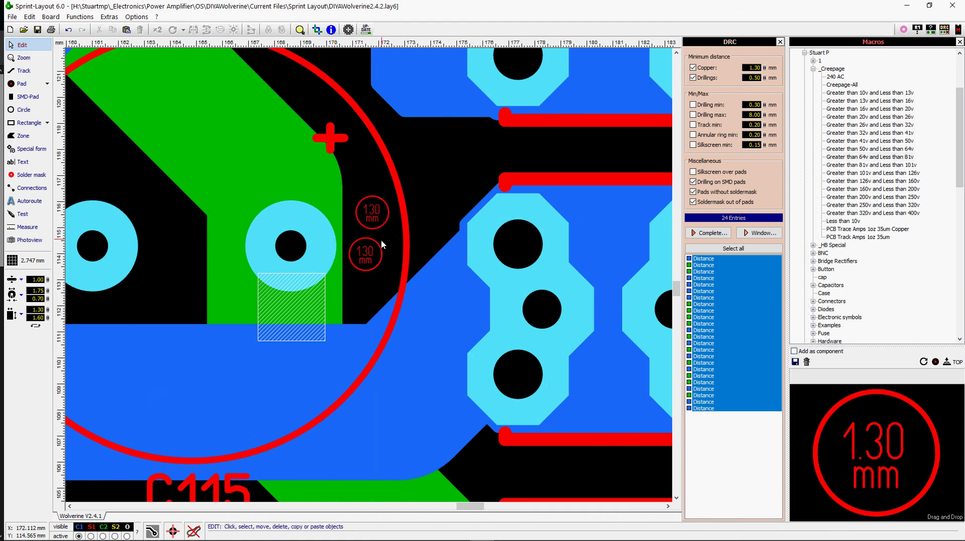
left_click(349, 258)
key("Delete")
Step: Set the metric grid to 0.25 mm and assign the 1.30 mm creepage marker to layer S2
left_click(28, 261)
mouse_move(98, 340)
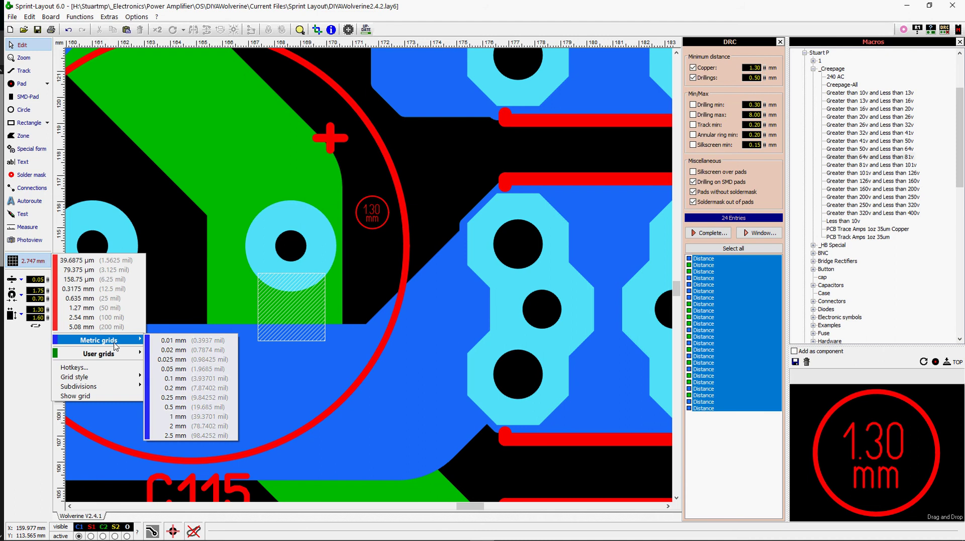
left_click(191, 397)
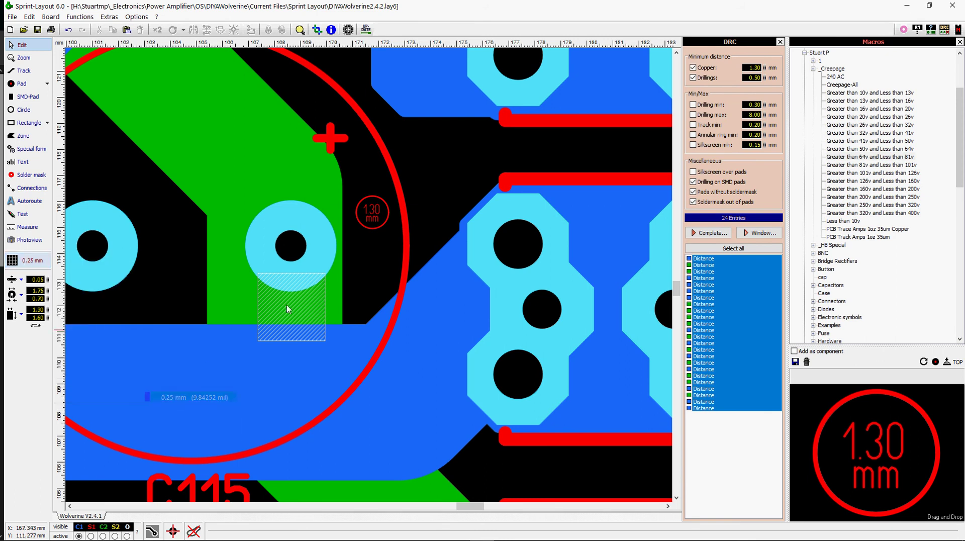
right_click(379, 227)
mouse_move(422, 417)
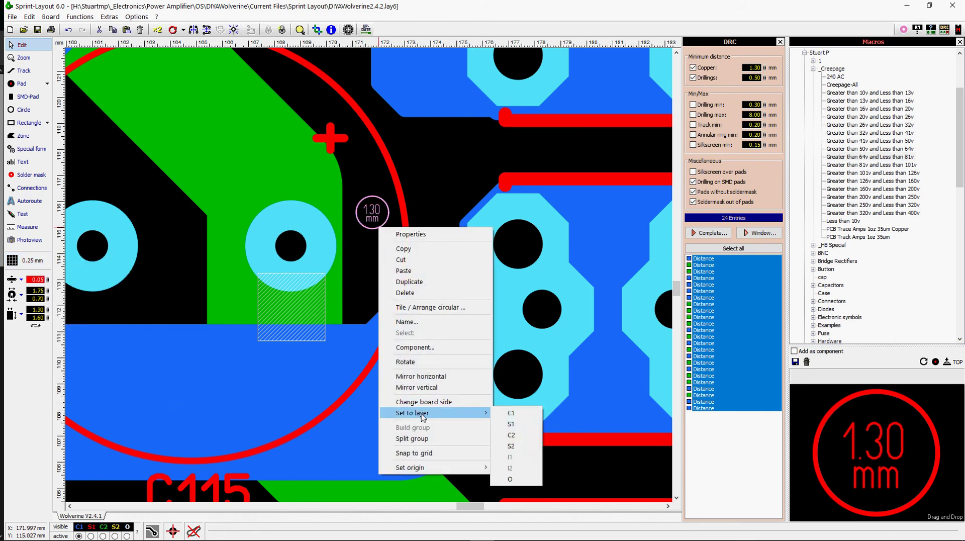
left_click(511, 446)
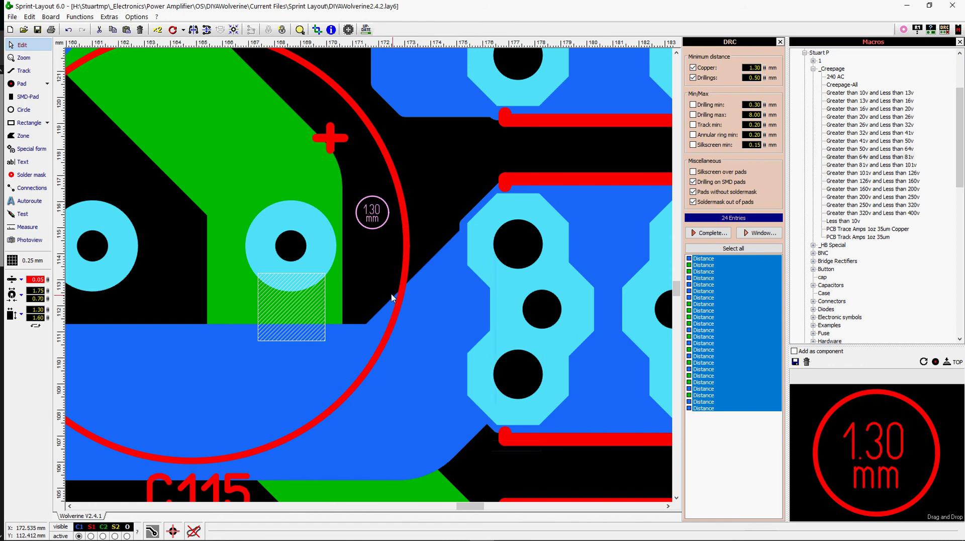
Step: Hide layers S1 and C2, and fit the creepage marker into the gap between C115's positive pad and the blue copper below
left_click(91, 528)
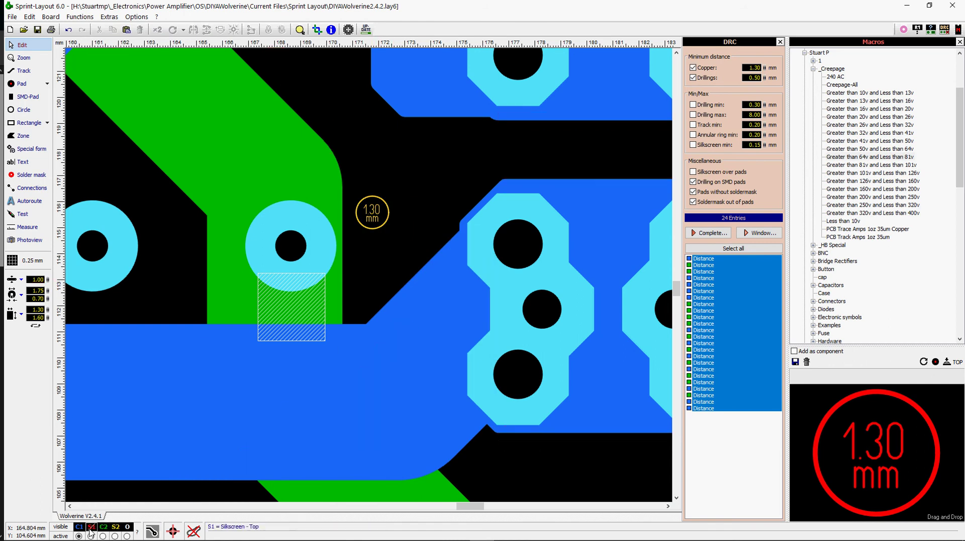
left_click(104, 528)
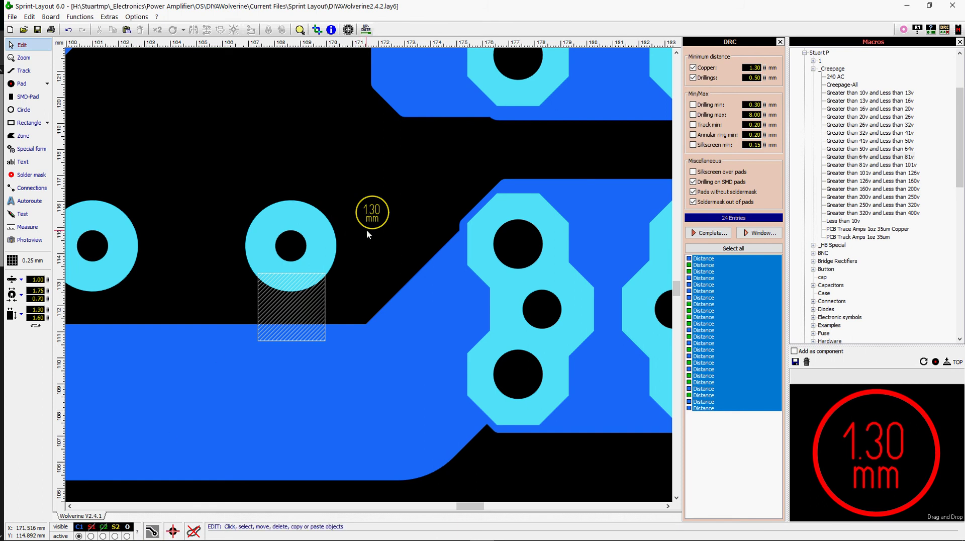
mouse_move(366, 230)
left_mouse_down()
mouse_move(351, 305)
mouse_move(271, 327)
mouse_move(285, 327)
left_mouse_up()
scroll(372, 276, "up", 3)
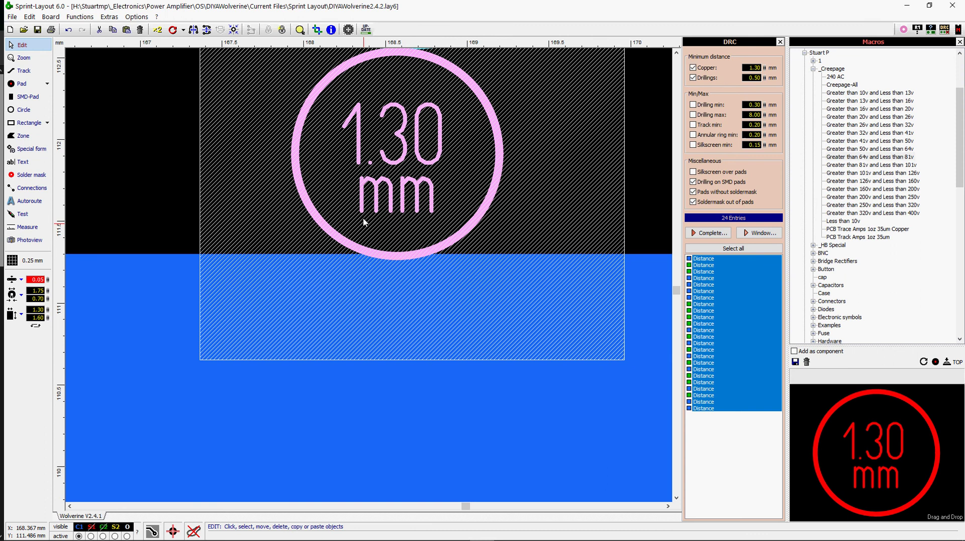
scroll(355, 171, "down", 1)
left_click_drag(353, 159, 360, 161)
Step: Paste a copy of the 1.30 mm creepage marker beside C115's positive pad, and select the "Greater than 81v and Less than 101v" macro
scroll(222, 191, "down", 1)
key("ctrl+c")
key("ctrl+v")
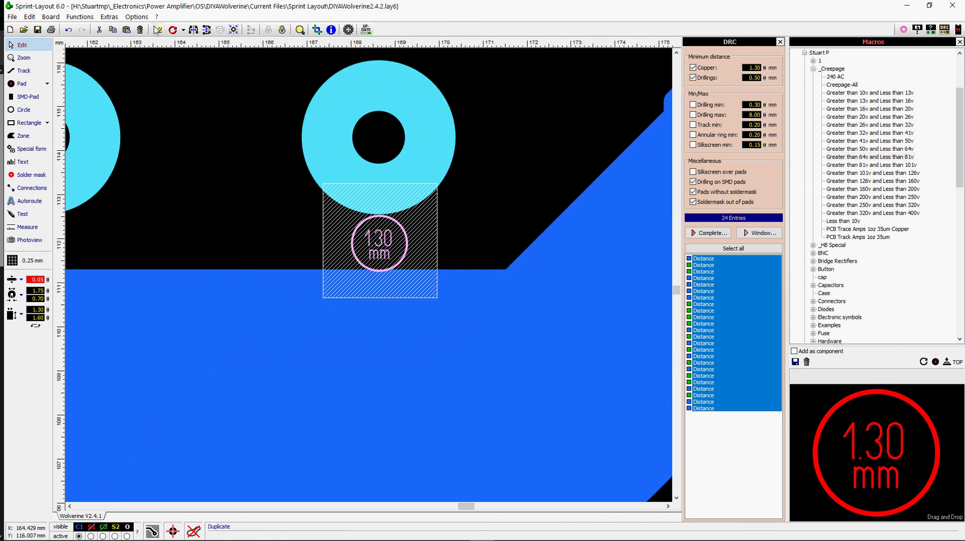
left_click(479, 176)
scroll(479, 176, "down", 1)
scroll(411, 251, "up", 1)
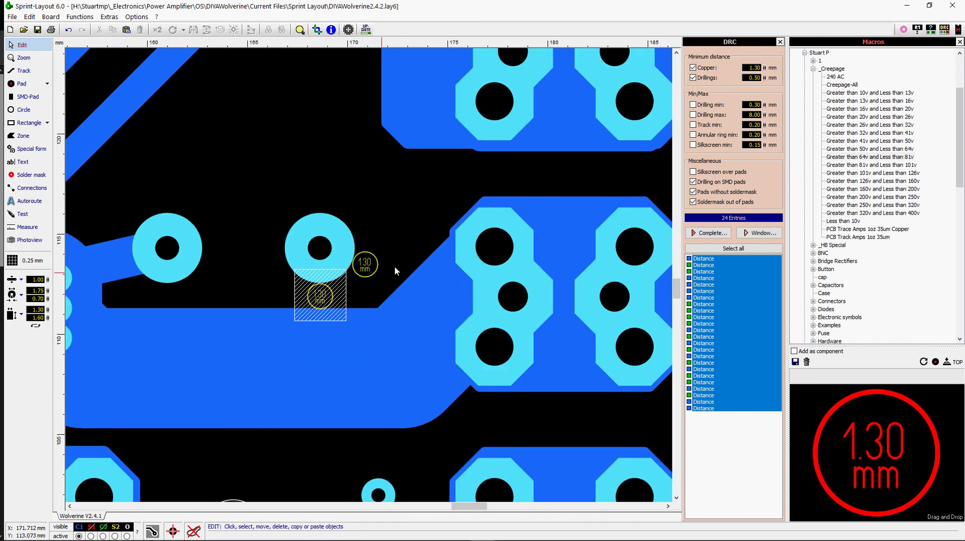
left_click(844, 166)
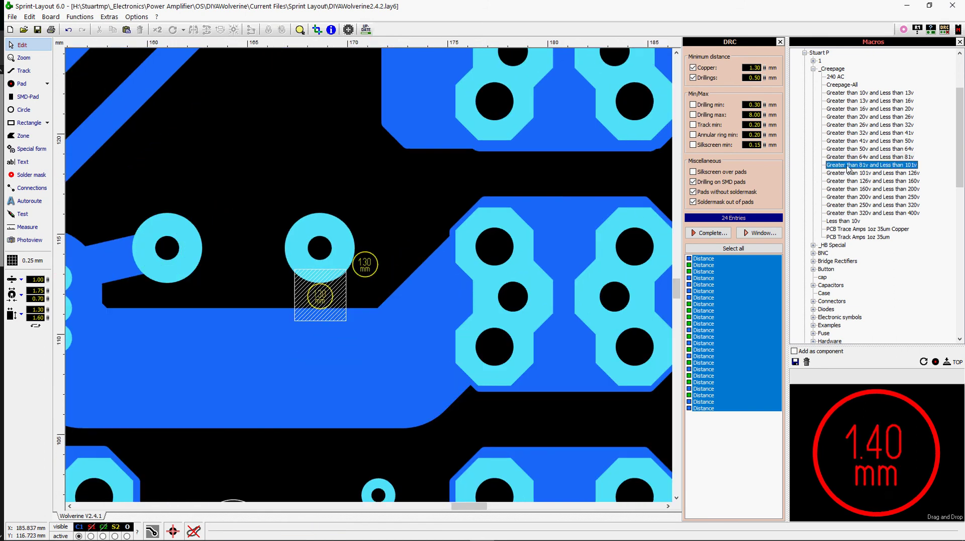
Step: Examine the small creepage markers in the gaps between the parallel blue tracks near the capacitor pads on the upper Wolverine board
scroll(333, 196, "down", 4)
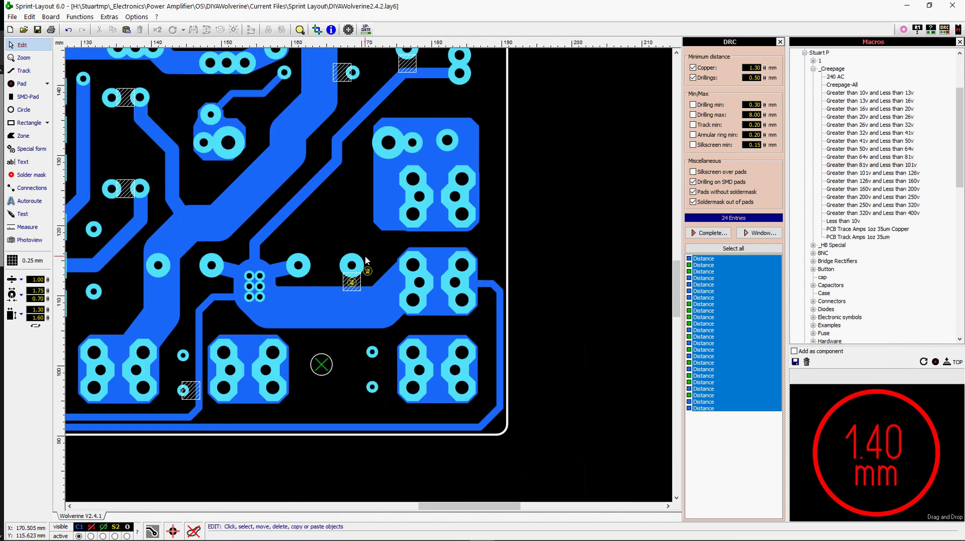
middle_click_drag(327, 198, 406, 319)
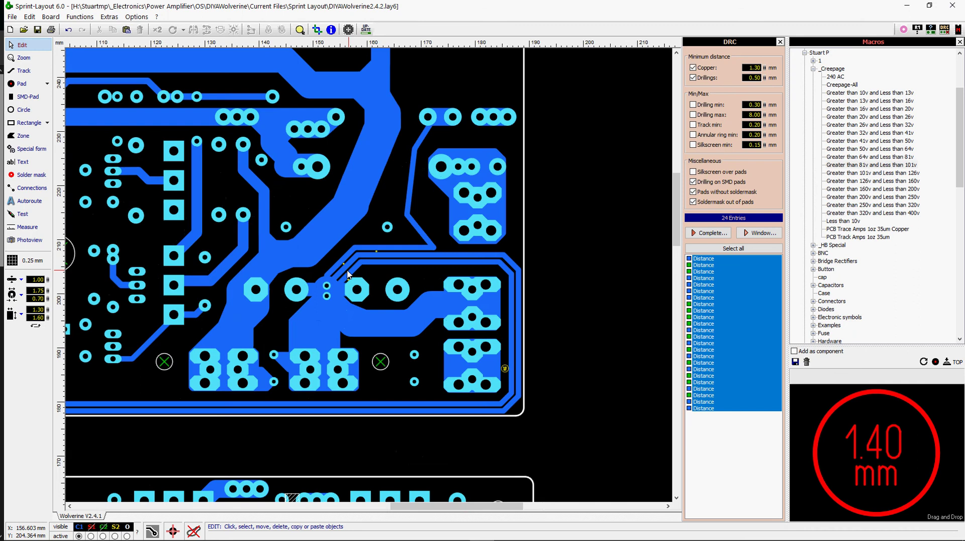
scroll(349, 274, "up", 8)
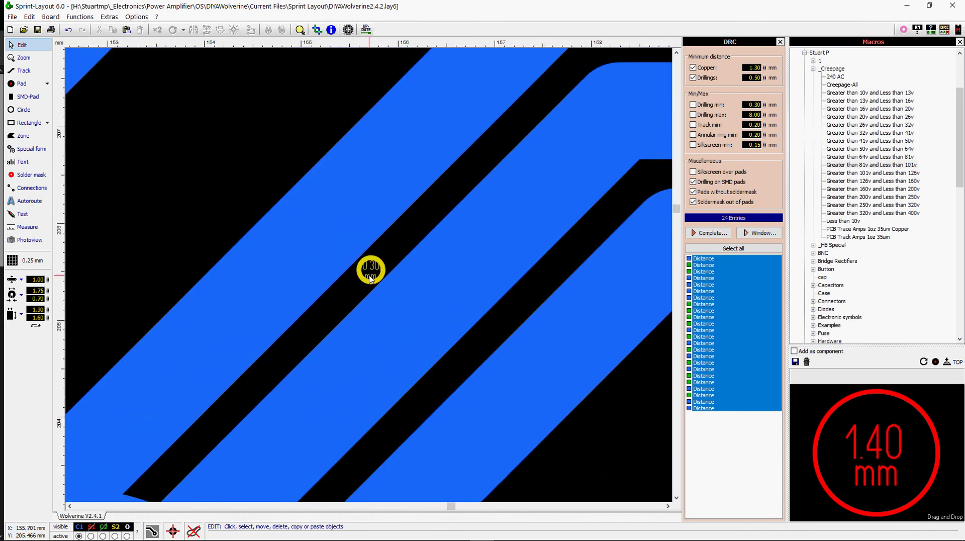
scroll(369, 278, "down", 4)
scroll(412, 307, "down", 4)
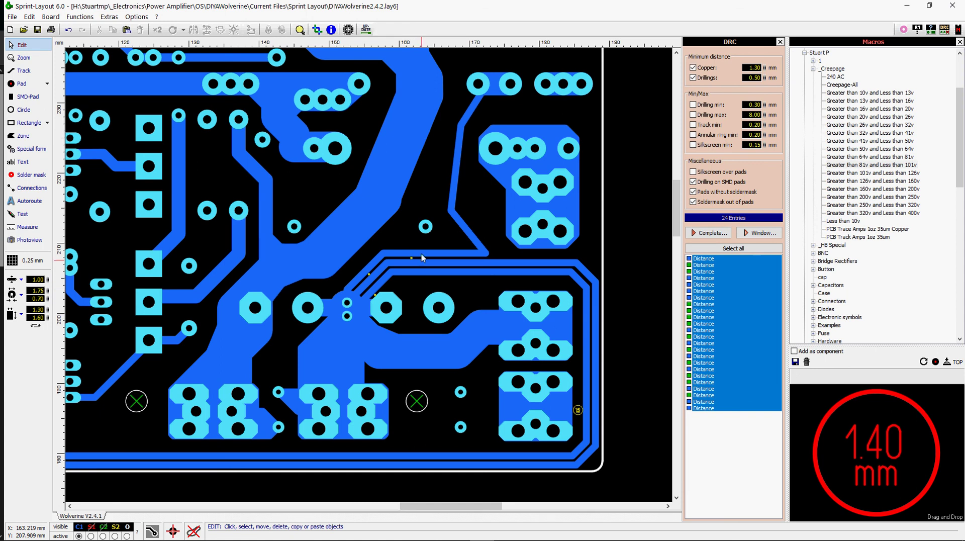
scroll(413, 259, "up", 3)
scroll(372, 278, "up", 2)
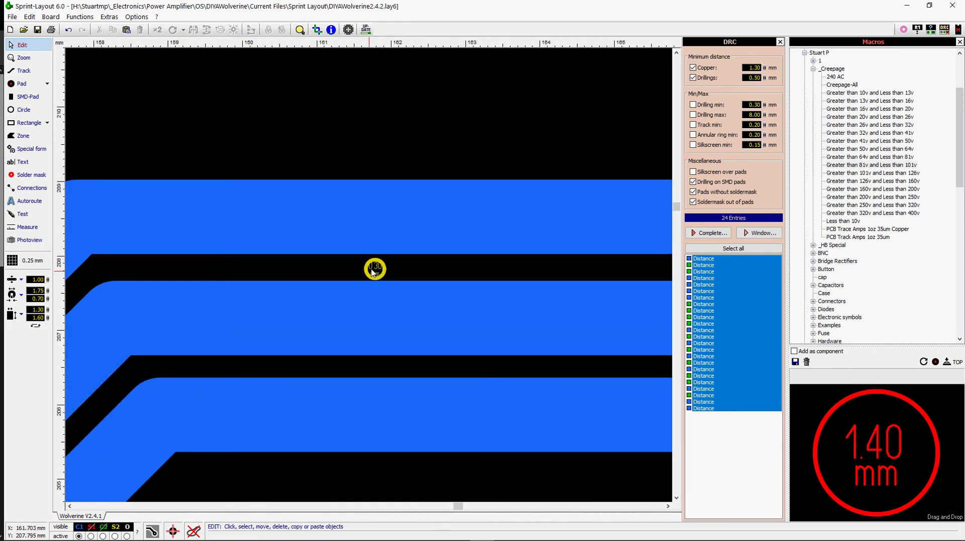
scroll(371, 270, "down", 4)
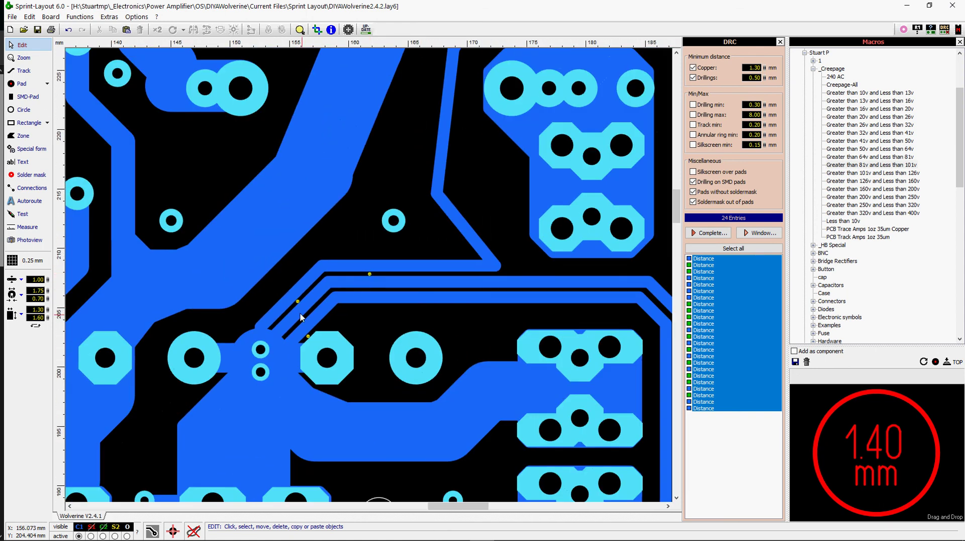
scroll(372, 269, "up", 1)
scroll(375, 274, "down", 4)
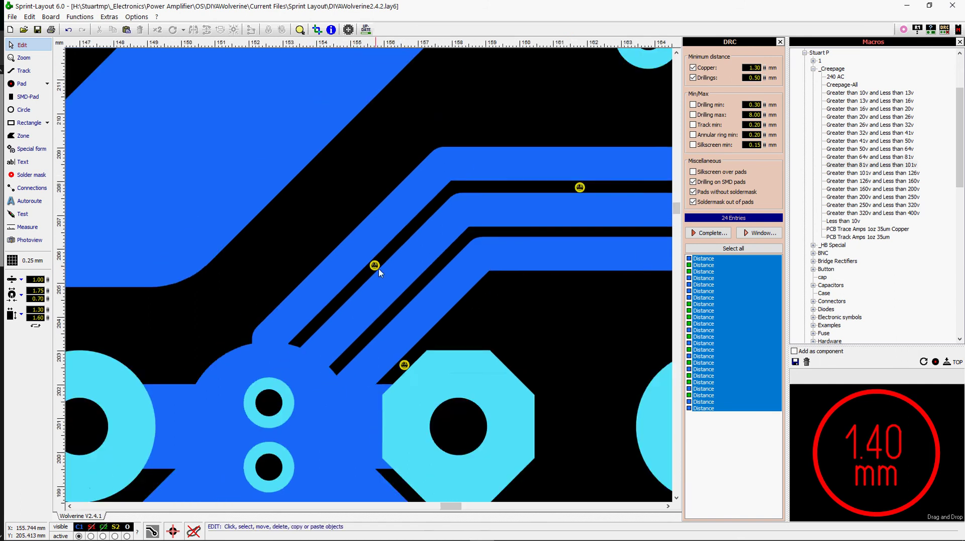
Step: Compare the upper and lower board layouts, and inspect the copper spacing around C115's creepage markers on the lower board
scroll(374, 277, "down", 3)
scroll(372, 278, "down", 2)
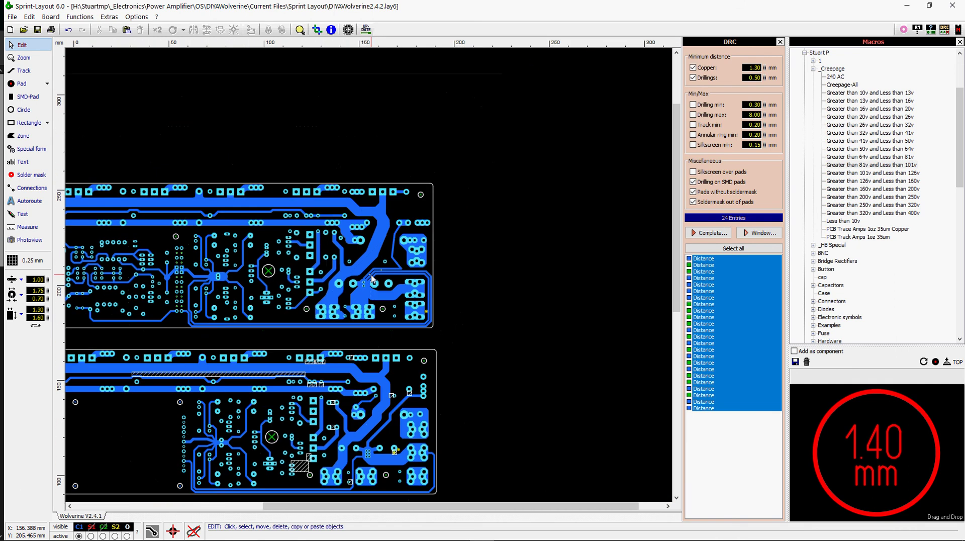
scroll(384, 461, "up", 2)
scroll(371, 279, "up", 4)
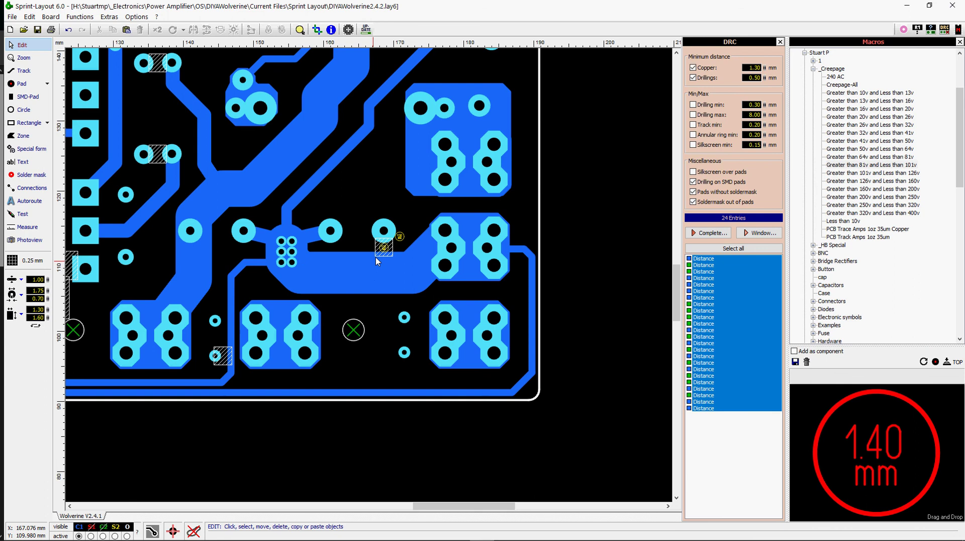
scroll(370, 278, "down", 2)
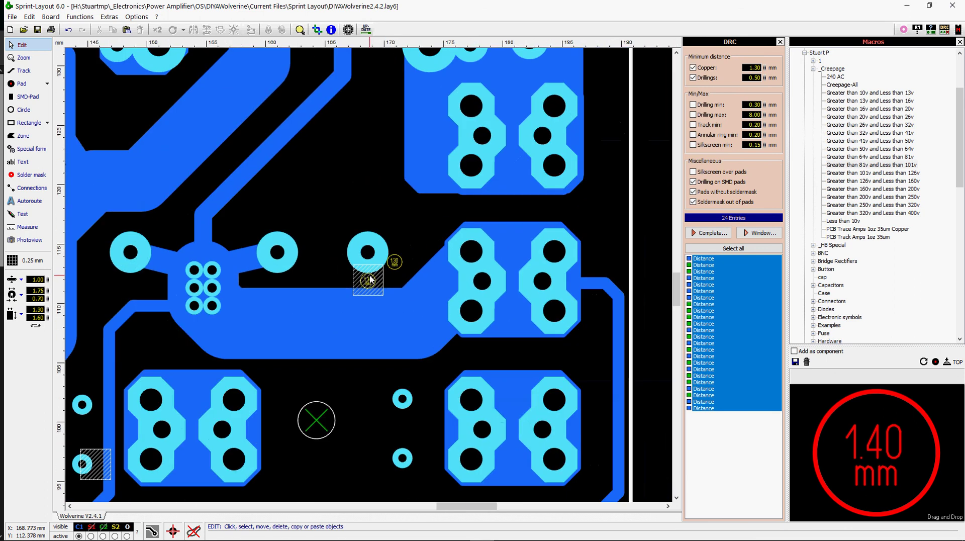
scroll(373, 277, "down", 3)
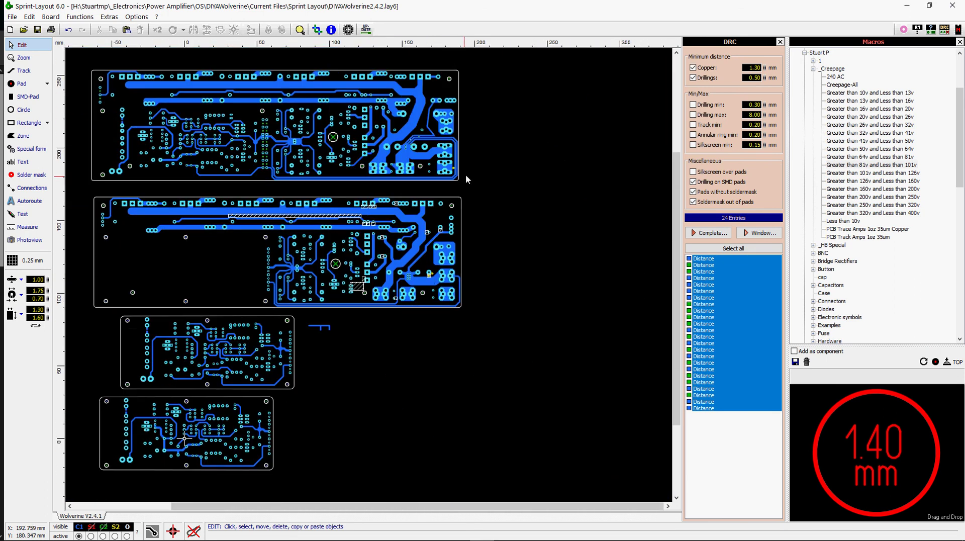
scroll(441, 277, "up", 3)
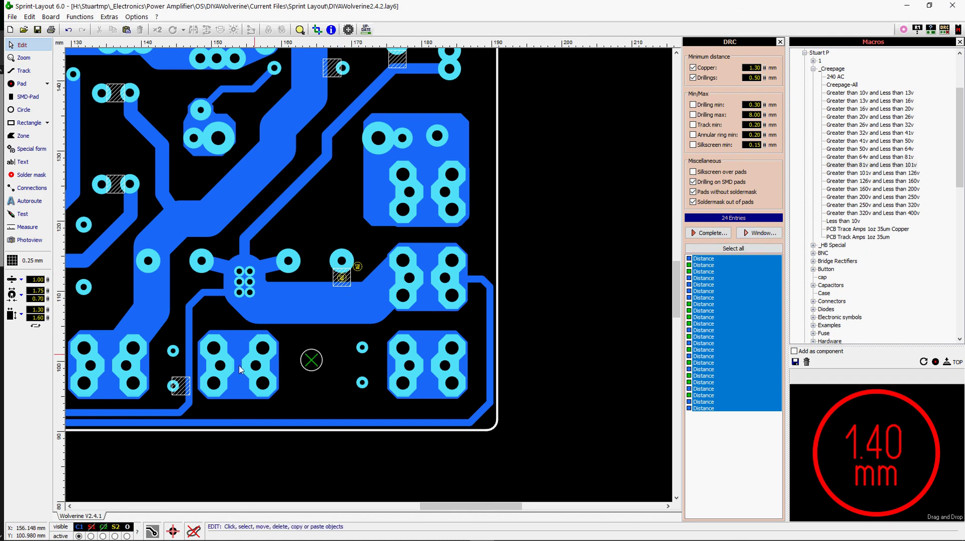
scroll(227, 277, "down", 1)
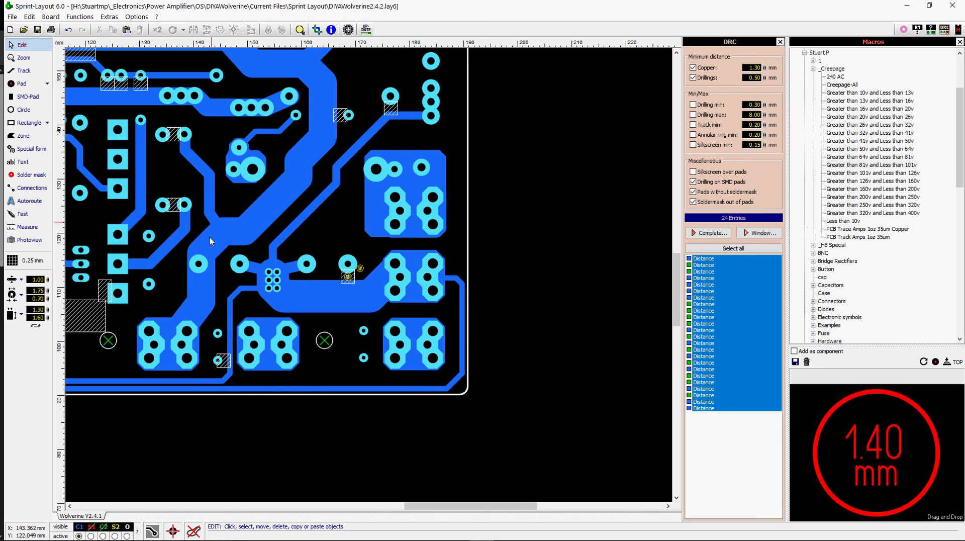
Step: Show layers S1 and C2 again, and review the output section of the lower board with all layers visible
left_click(94, 527)
left_click(103, 527)
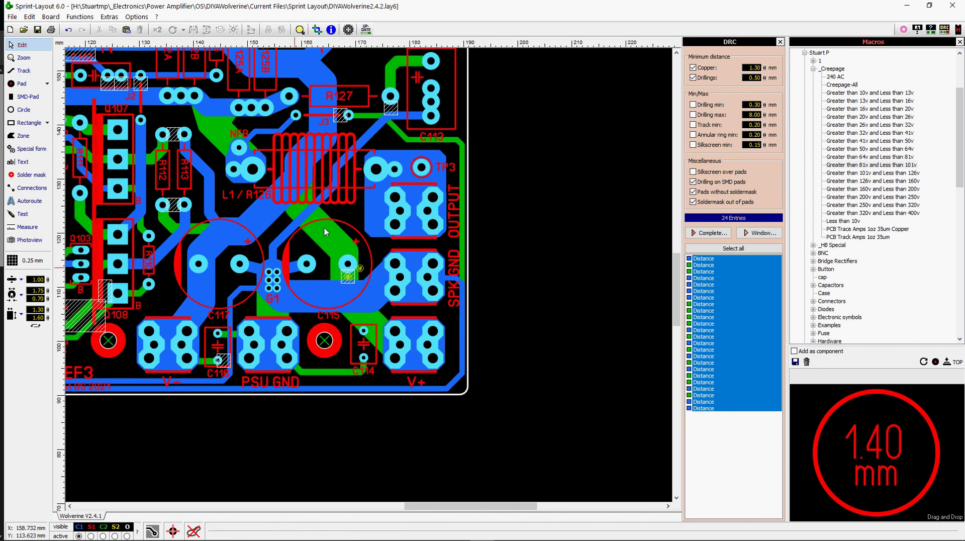
scroll(347, 117, "up", 2)
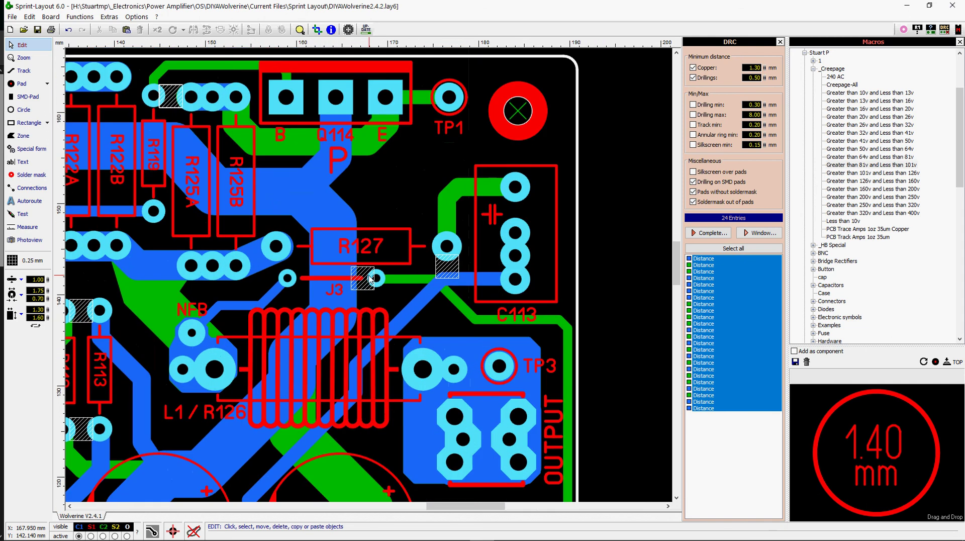
scroll(370, 284, "down", 2)
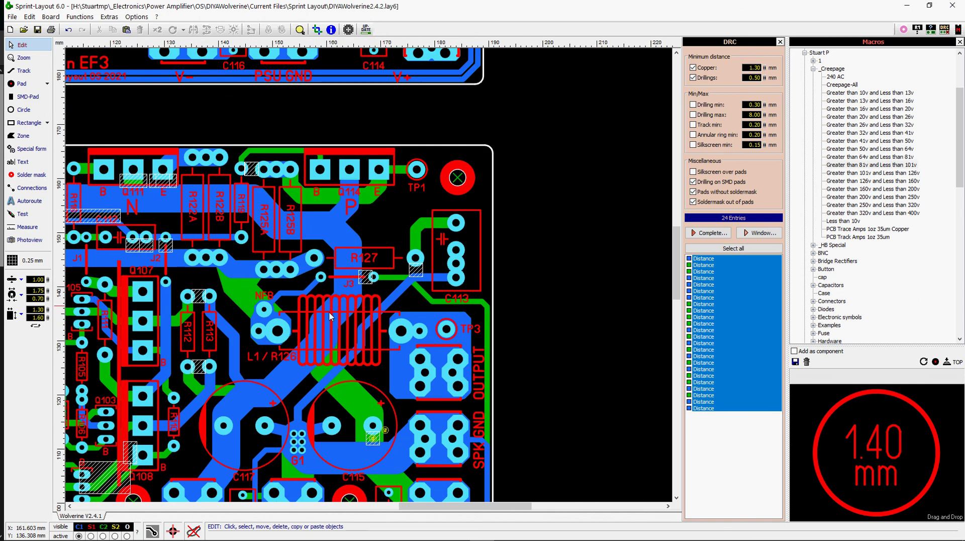
scroll(332, 317, "down", 3)
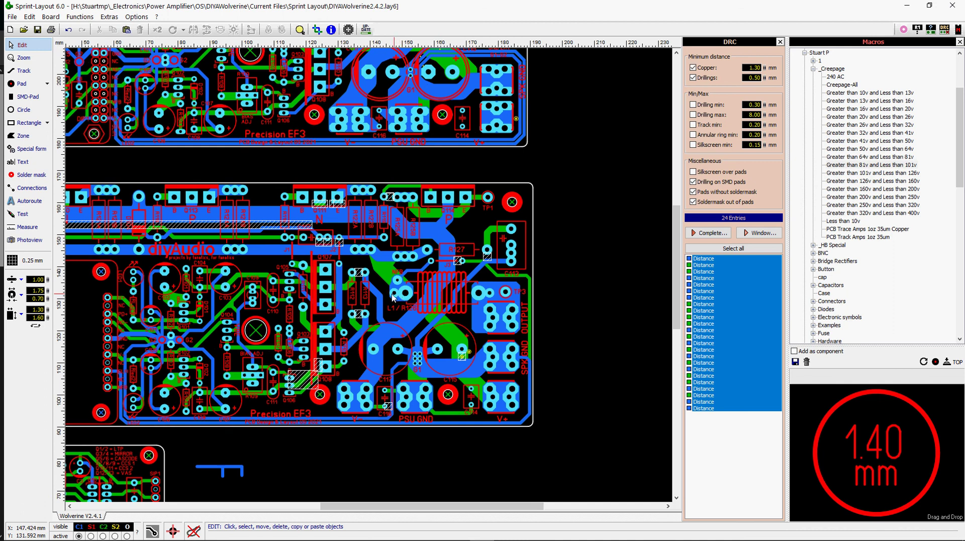
Step: Select the T-shaped part of the loose blue track lying outside the boards, below the EF3 board
middle_click_drag(307, 331, 405, 232)
left_click(305, 373)
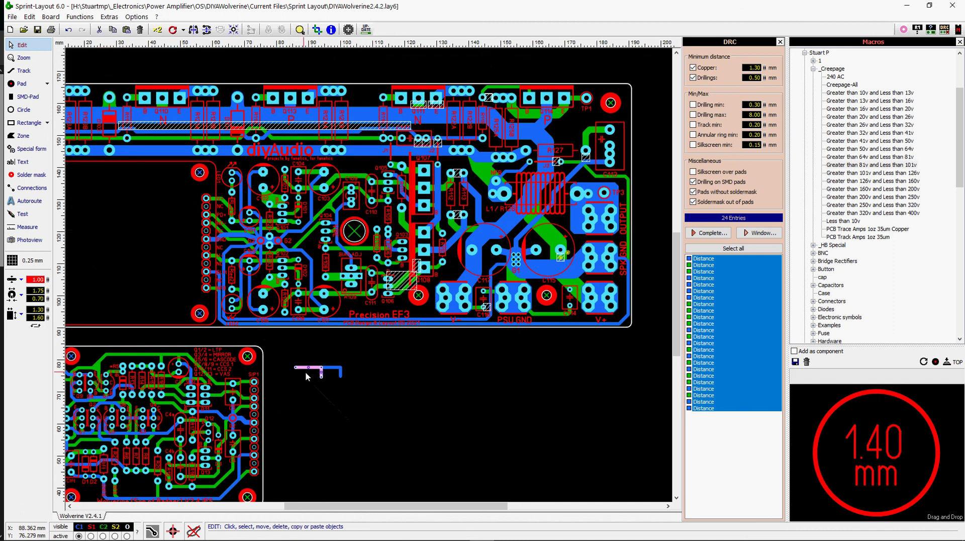